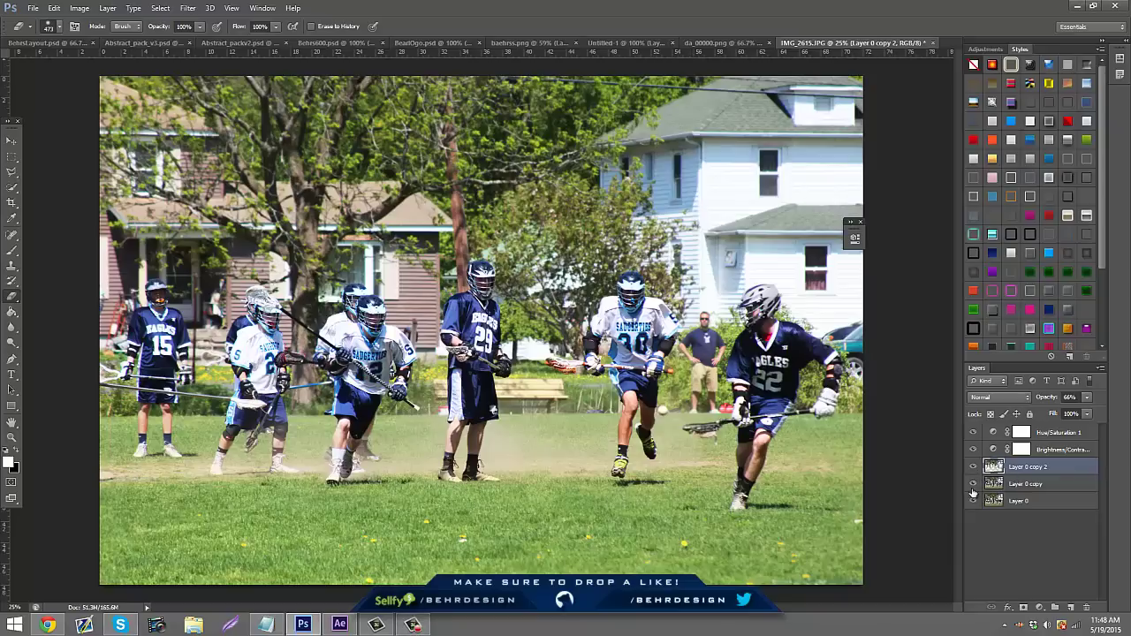
Compare against the original, then delete the adjustment and copy layers, keeping only Layer 0
drag(975, 489, 975, 467)
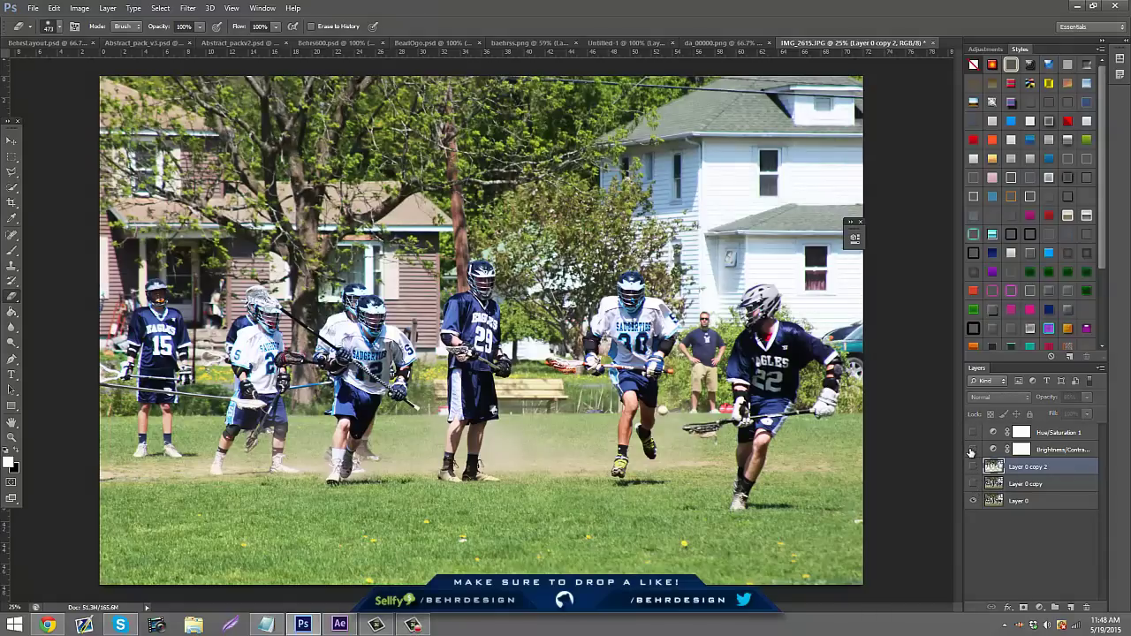
click(972, 450)
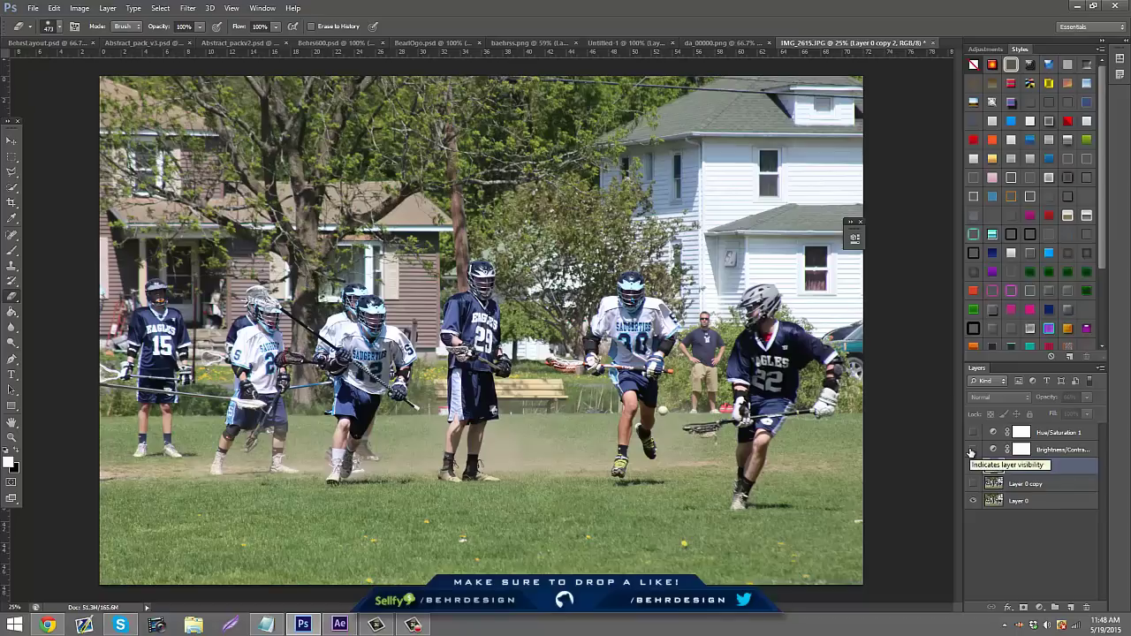
click(1052, 433)
shift+click(1030, 483)
click(1088, 610)
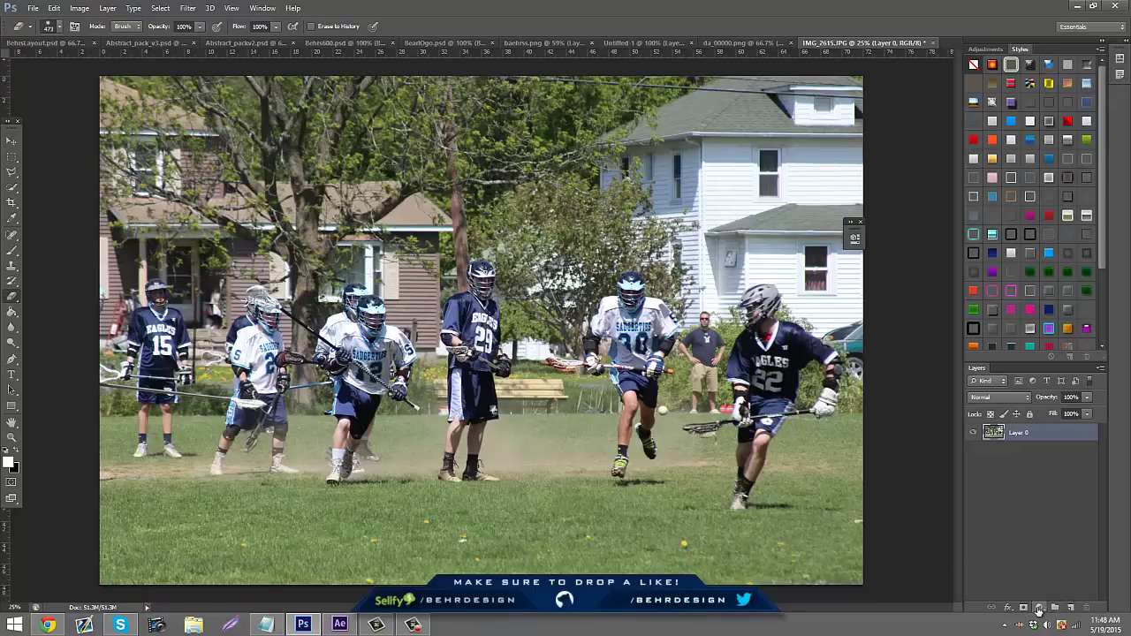
Duplicate Layer 0 and apply a Lens Blur with radius 12 to the copy
key(ctrl+j)
click(188, 8)
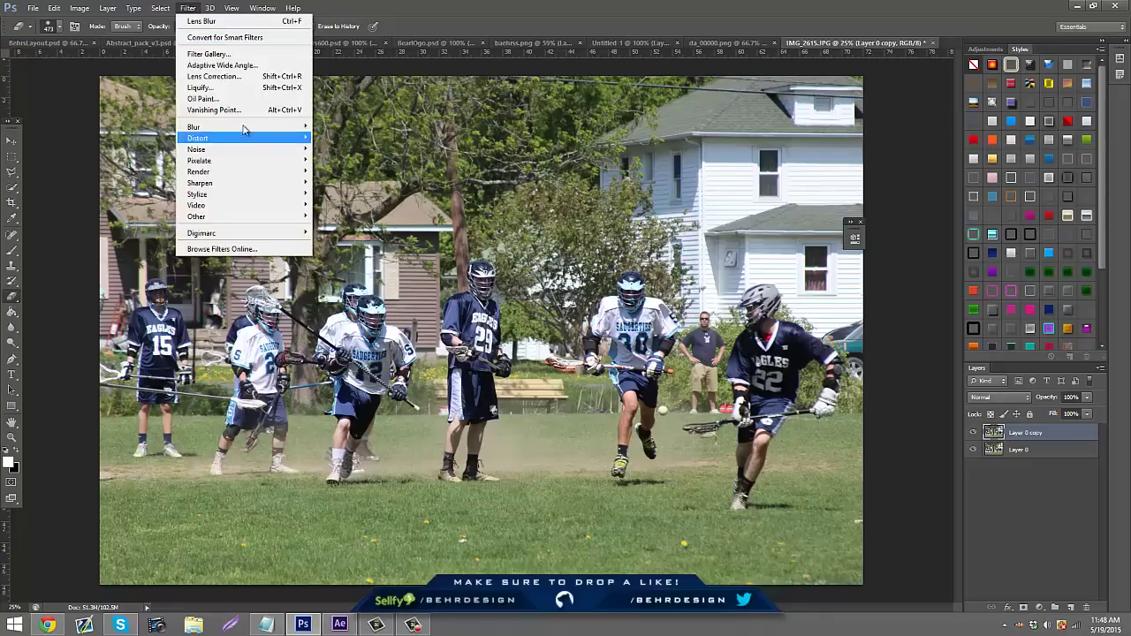
mouse_move(245, 128)
click(354, 221)
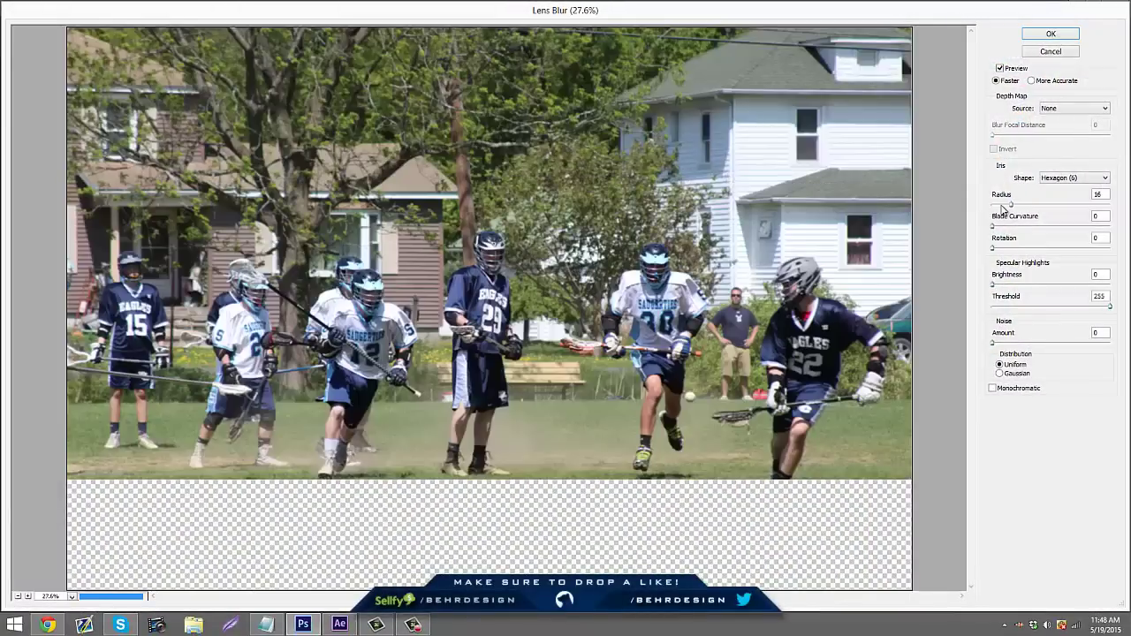
drag(1005, 206, 1008, 206)
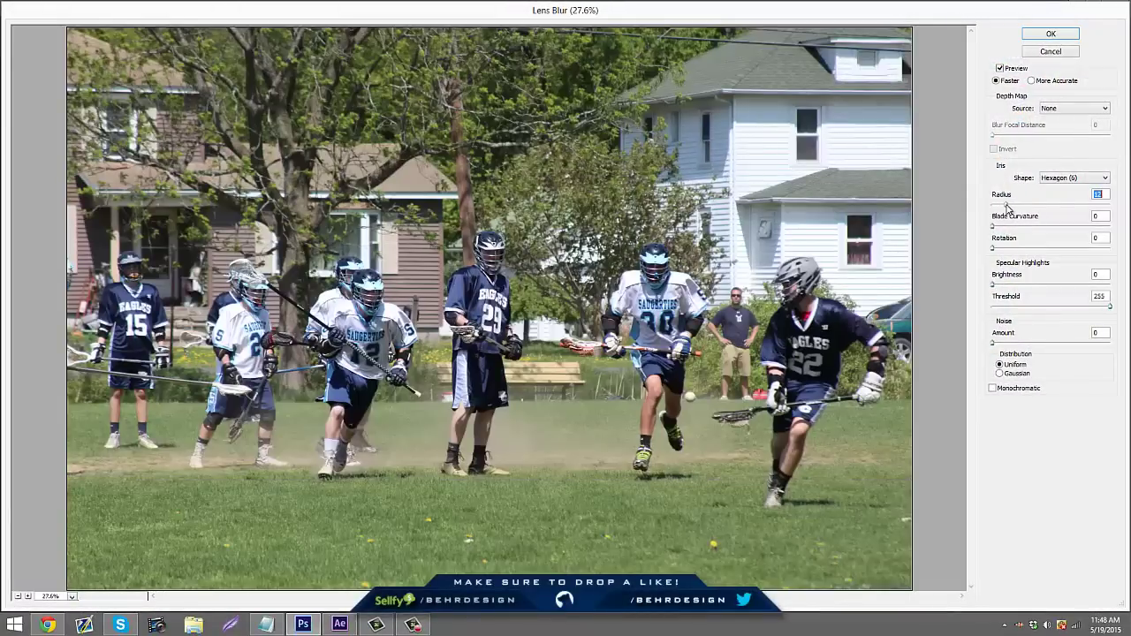
click(1032, 37)
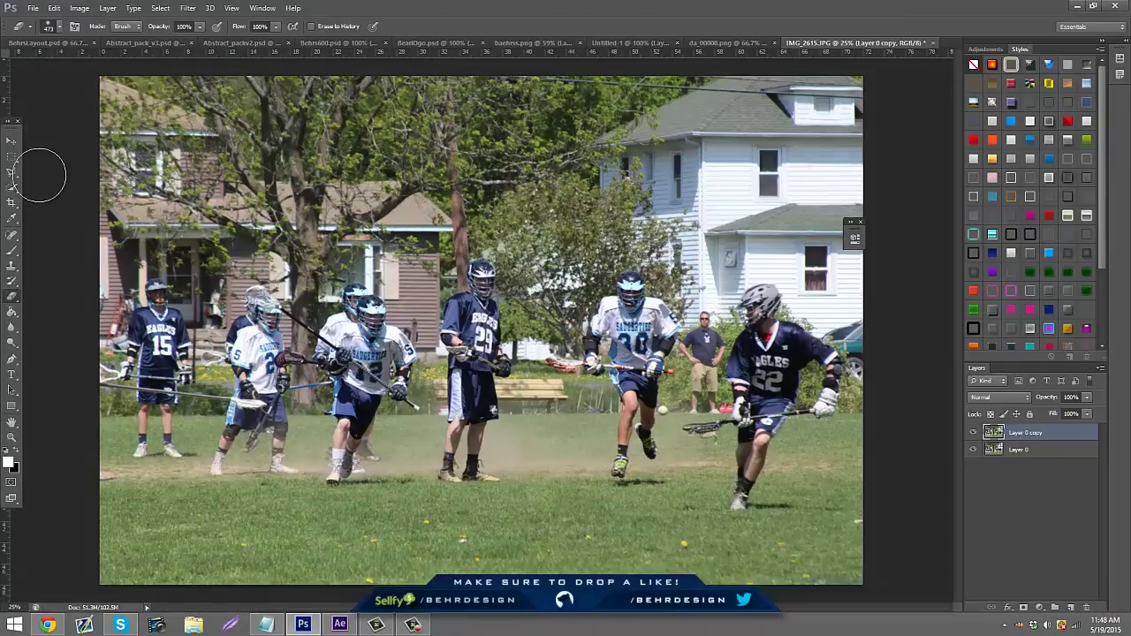
Erase the blur over player #15 and the central players to restore their sharpness
click(57, 31)
click(57, 31)
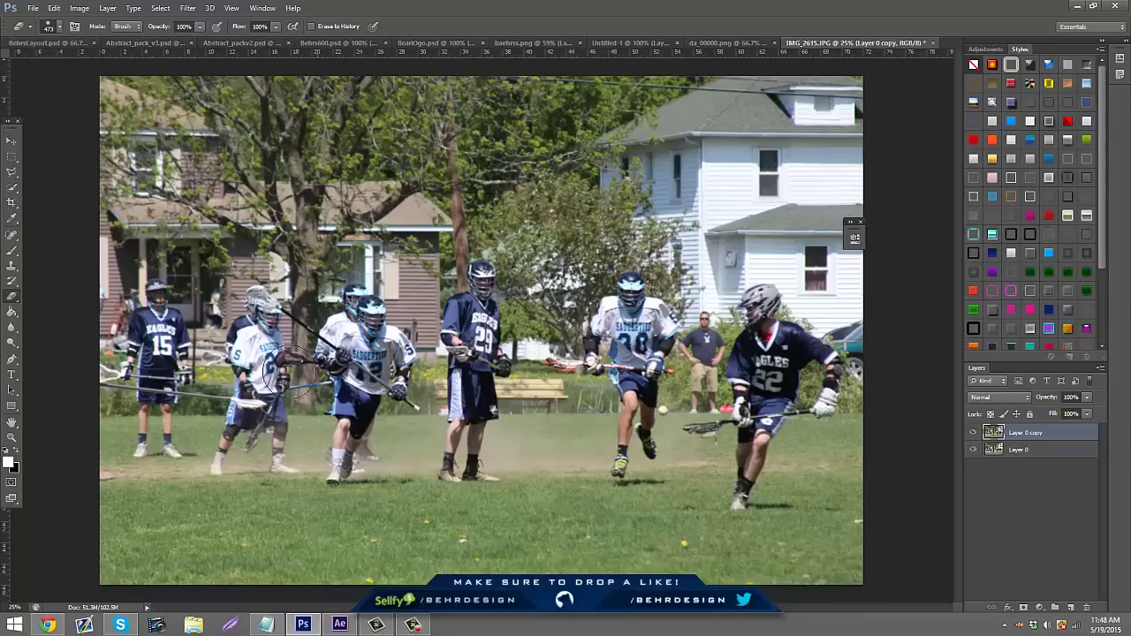
mouse_move(157, 305)
mouse_down()
mouse_move(157, 432)
mouse_move(144, 320)
mouse_move(144, 336)
mouse_move(102, 382)
mouse_move(163, 367)
mouse_move(161, 428)
mouse_move(171, 397)
mouse_move(261, 323)
mouse_up()
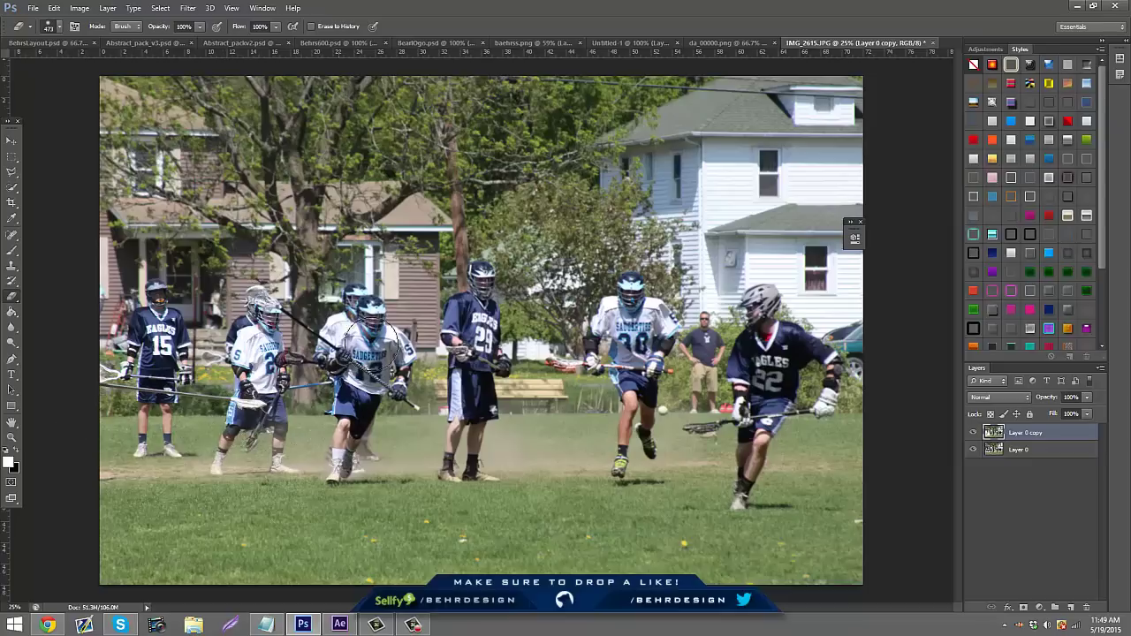
mouse_move(329, 354)
mouse_down()
mouse_move(271, 326)
mouse_move(409, 399)
mouse_move(338, 463)
mouse_move(478, 457)
mouse_up()
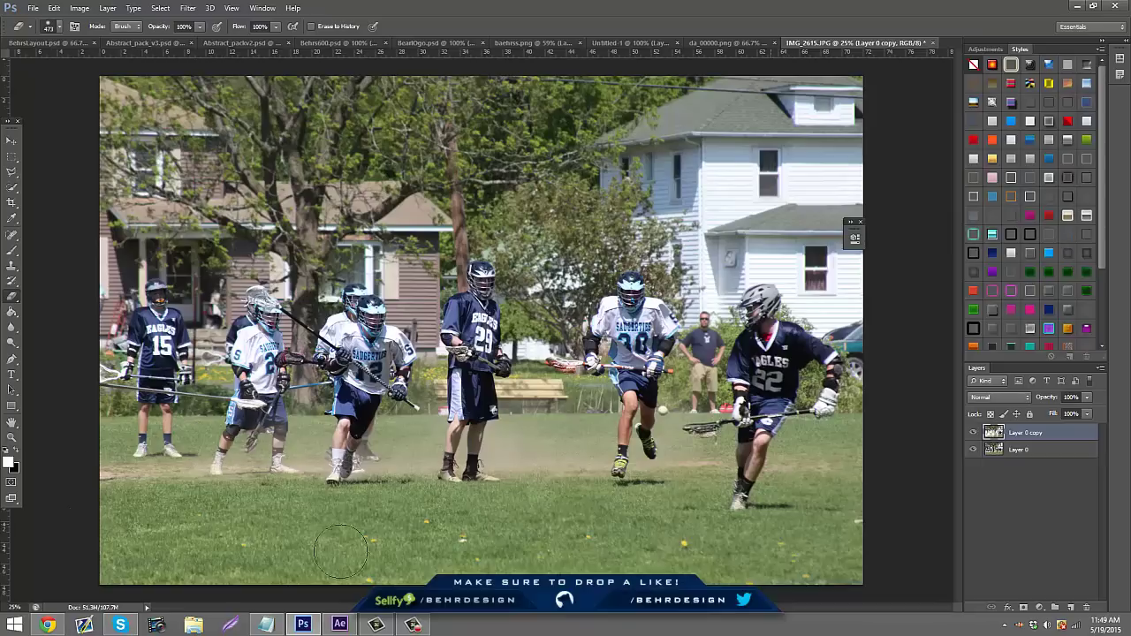
Compare with the blurred layer hidden, then merge Layer 0 copy with Layer 0
click(974, 432)
click(974, 432)
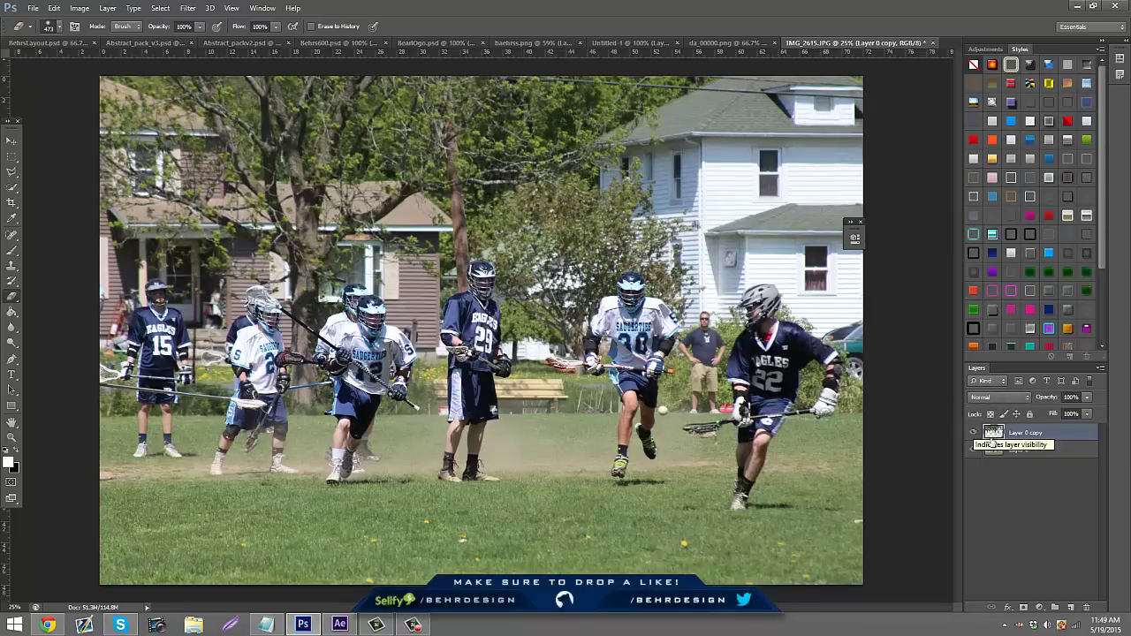
ctrl+click(989, 449)
right_click(988, 443)
click(875, 428)
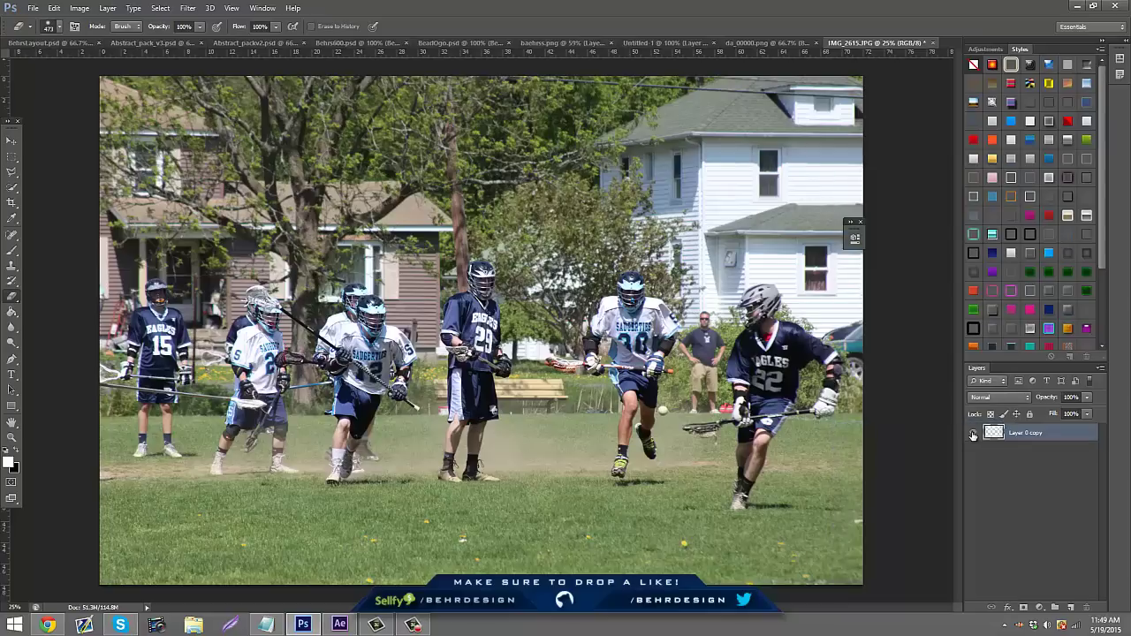
Duplicate the merged layer into Layer 0 copy 2, briefly checking the Filter menu
key(ctrl+j)
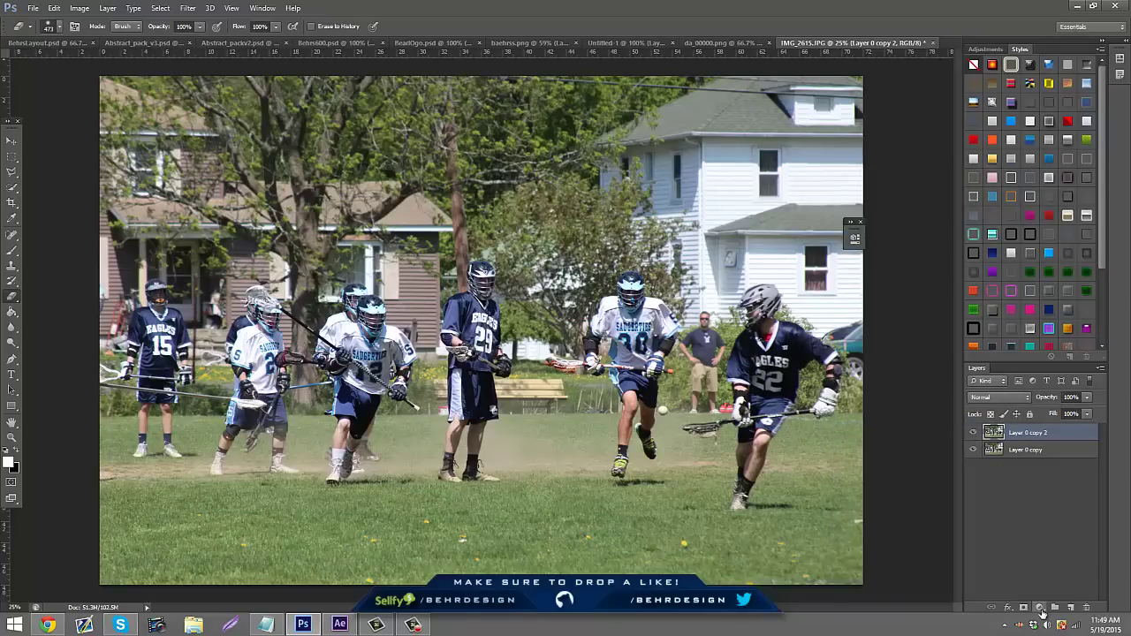
click(188, 8)
mouse_move(235, 129)
click(184, 8)
click(182, 8)
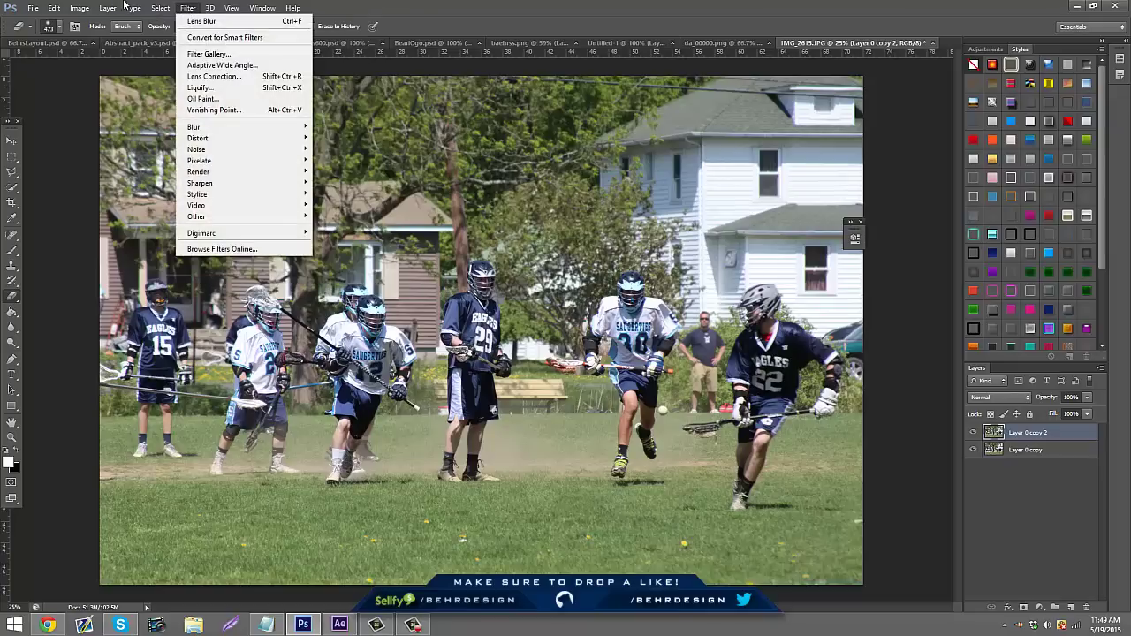
click(1051, 515)
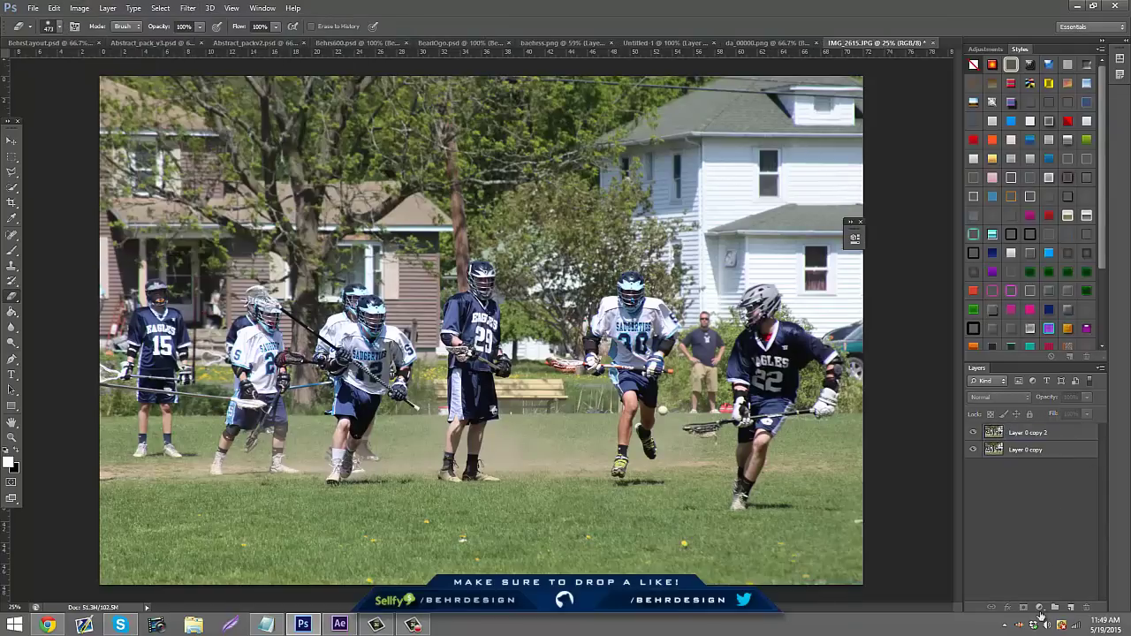
Bring up the list of new fill and adjustment layer types
click(1041, 608)
click(1042, 610)
click(1042, 609)
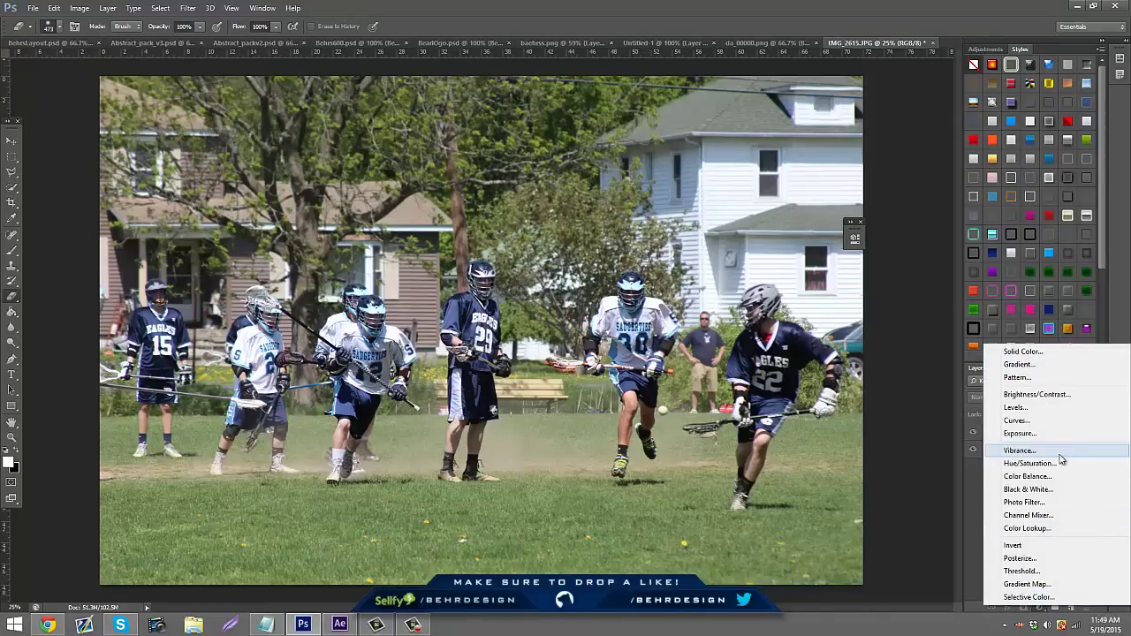
Add a Brightness/Contrast adjustment layer with brightness 9 and contrast 29
click(1043, 394)
drag(753, 294, 760, 294)
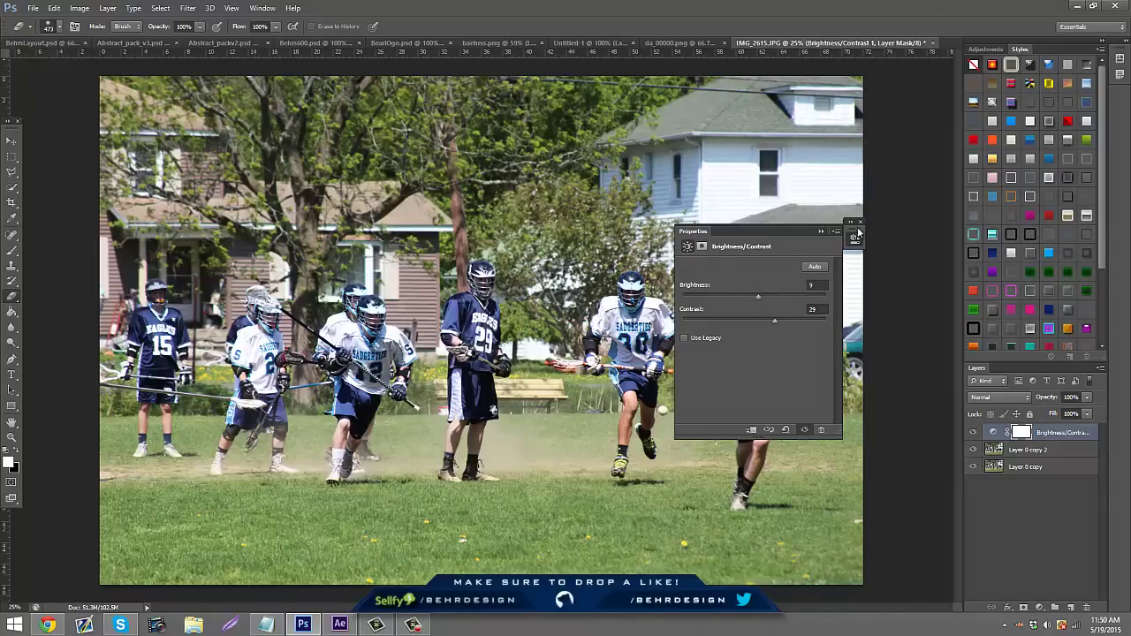
click(821, 231)
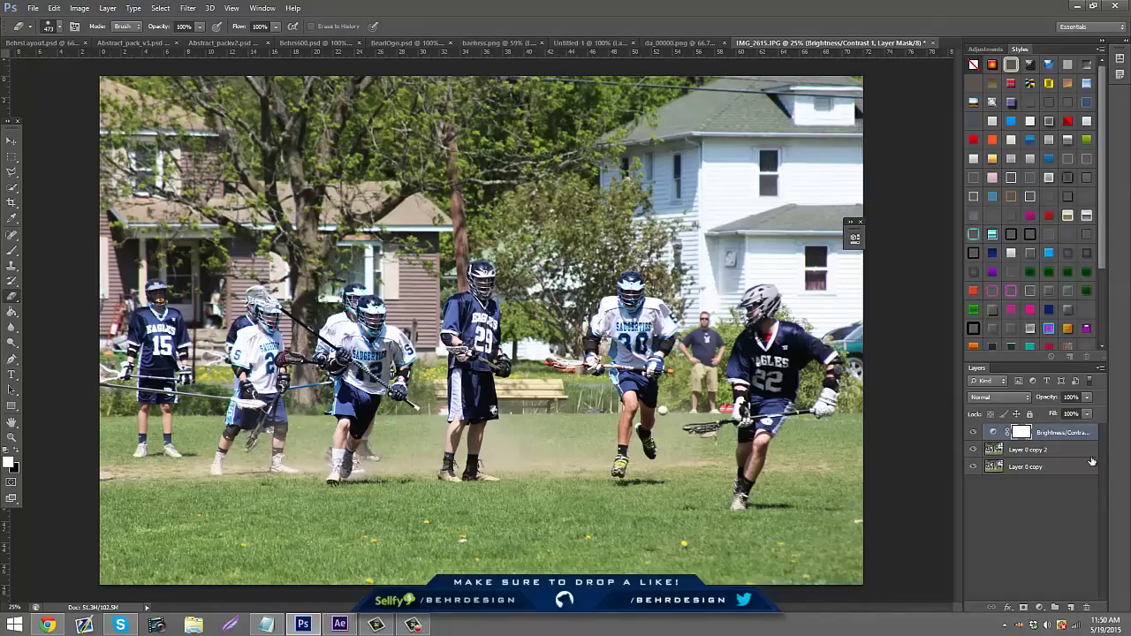
Compare the photo with and without the Brightness/Contrast adjustment and recheck its settings
click(973, 432)
click(972, 433)
double_click(996, 434)
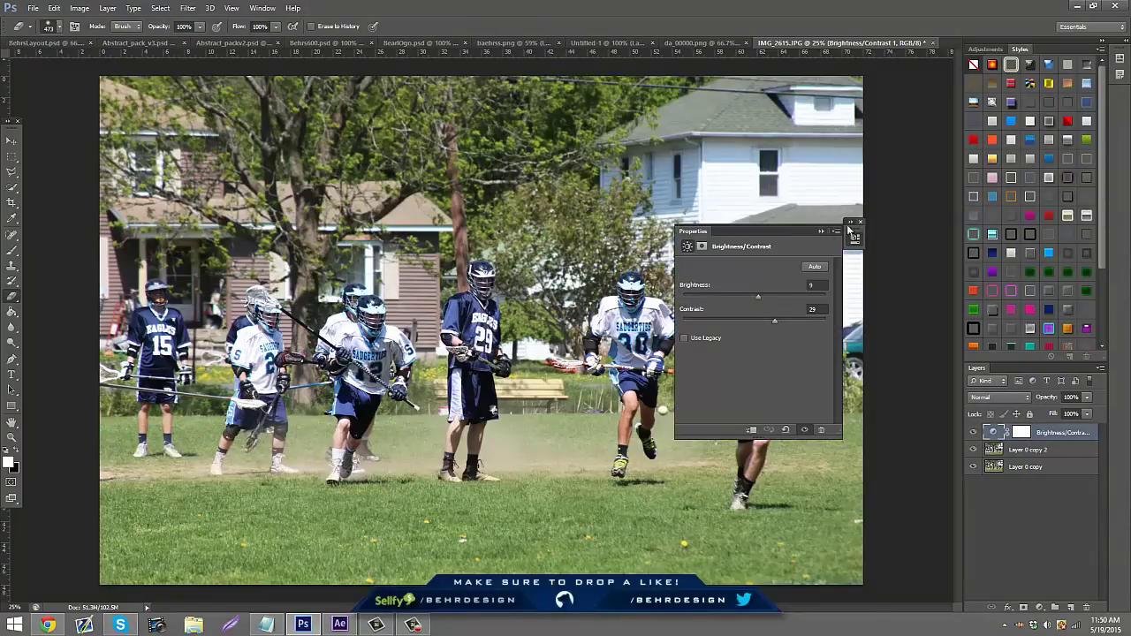
click(1028, 510)
click(1039, 608)
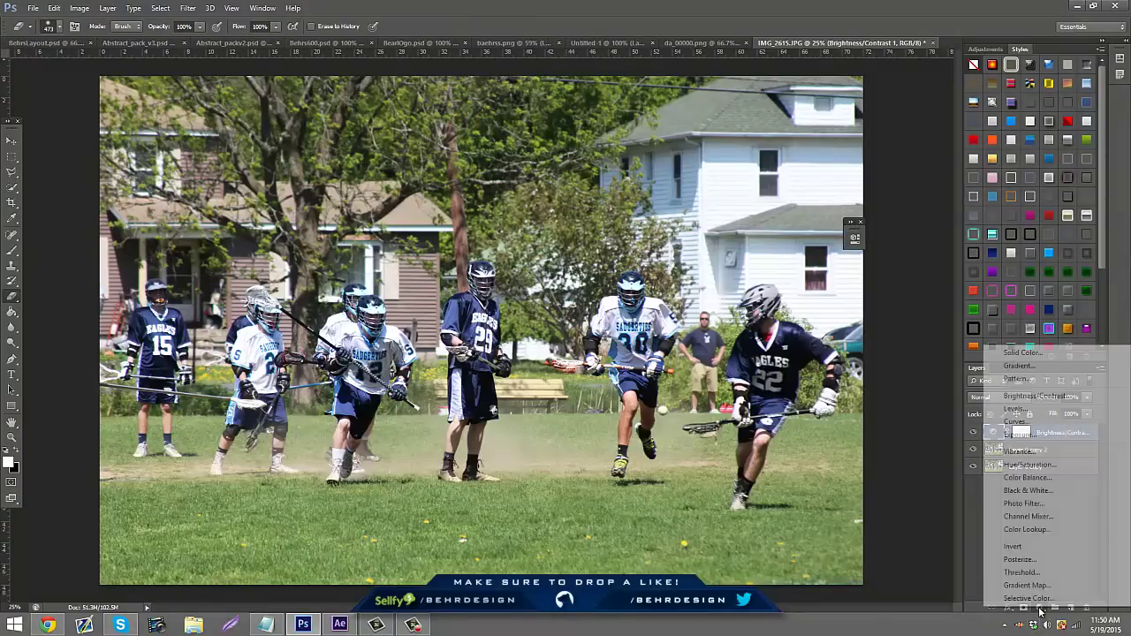
Add a Hue/Saturation adjustment layer with saturation raised to +18
click(1031, 464)
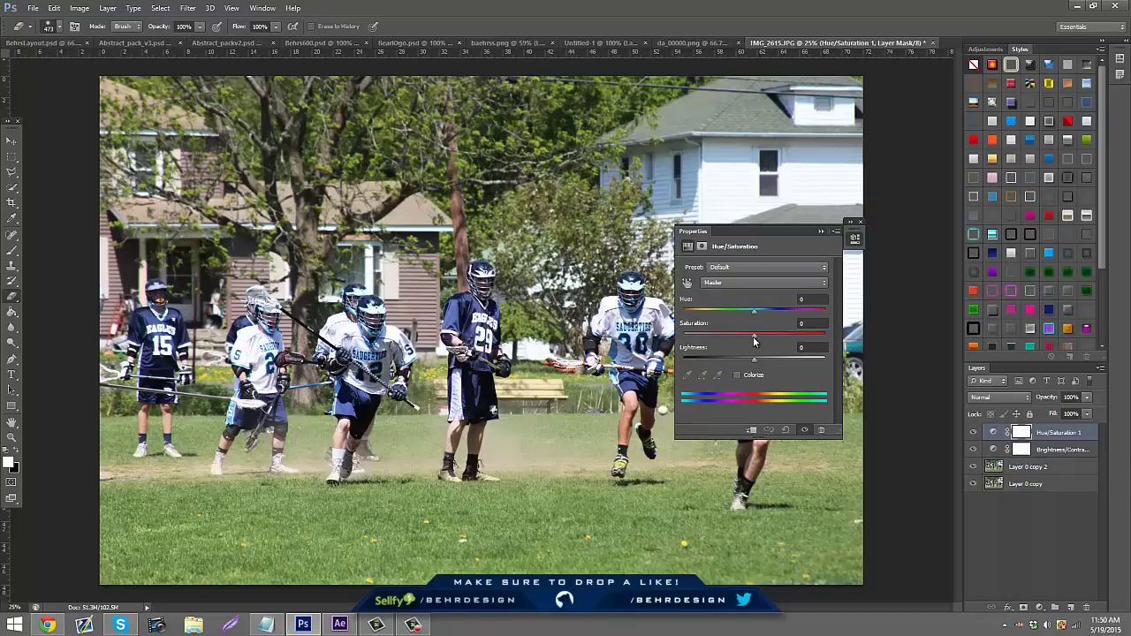
mouse_move(754, 339)
mouse_down()
mouse_move(852, 352)
mouse_move(658, 338)
mouse_move(775, 336)
mouse_up()
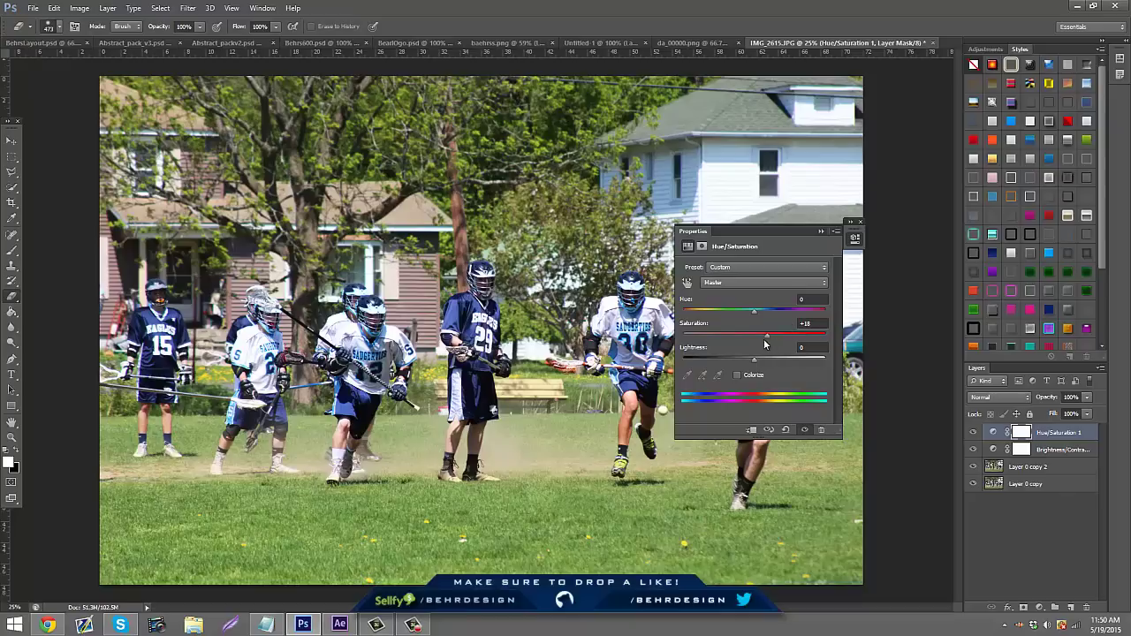
click(821, 230)
click(1040, 608)
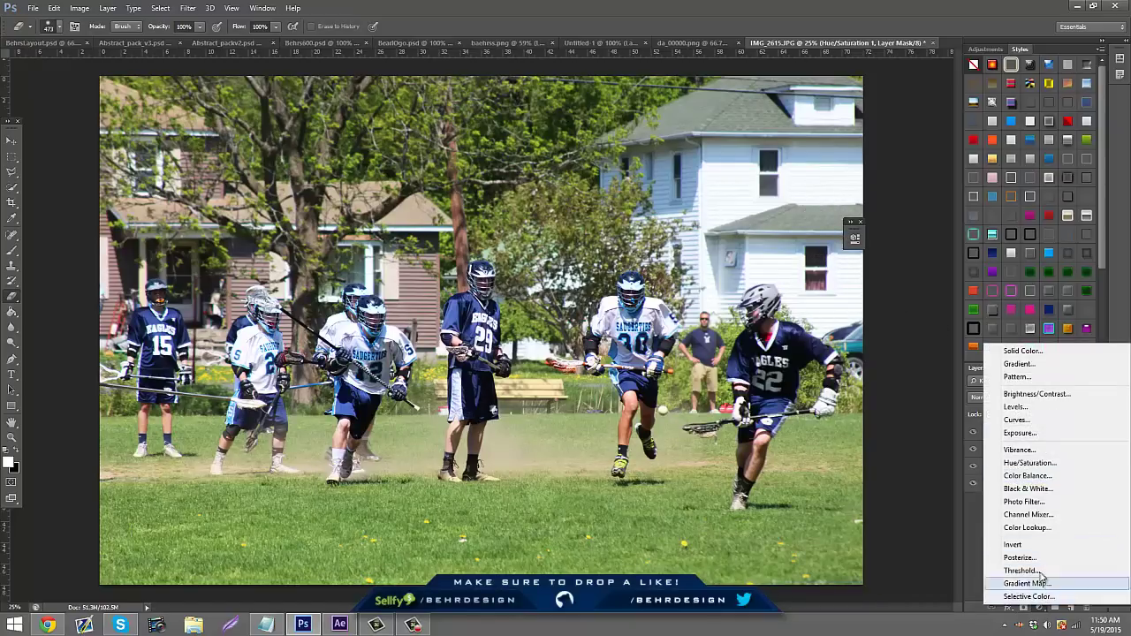
Slightly lower the Hue/Saturation 1 opacity, then select Layer 0 copy 2 for filtering
click(1041, 611)
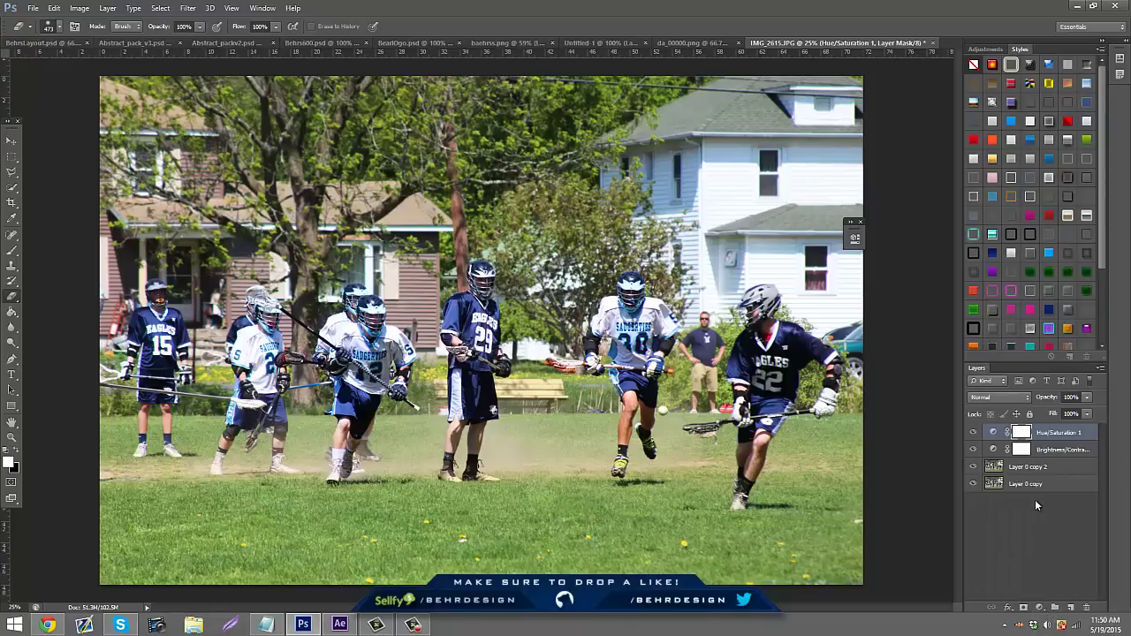
click(1030, 535)
key(alt+period)
click(1086, 397)
drag(1067, 412, 1086, 415)
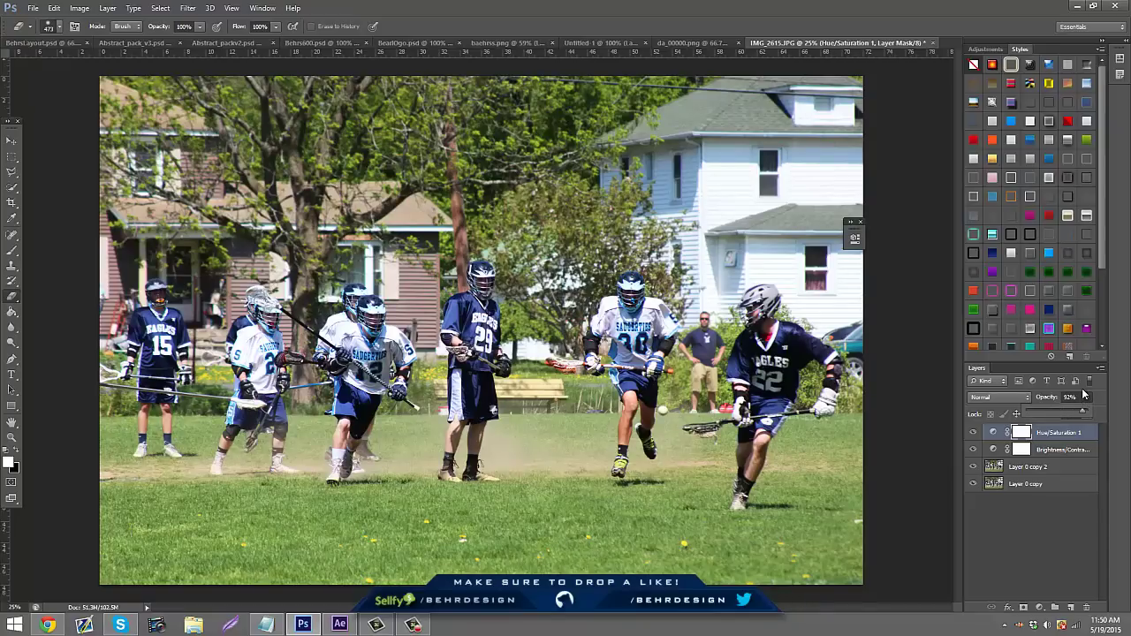
click(1034, 483)
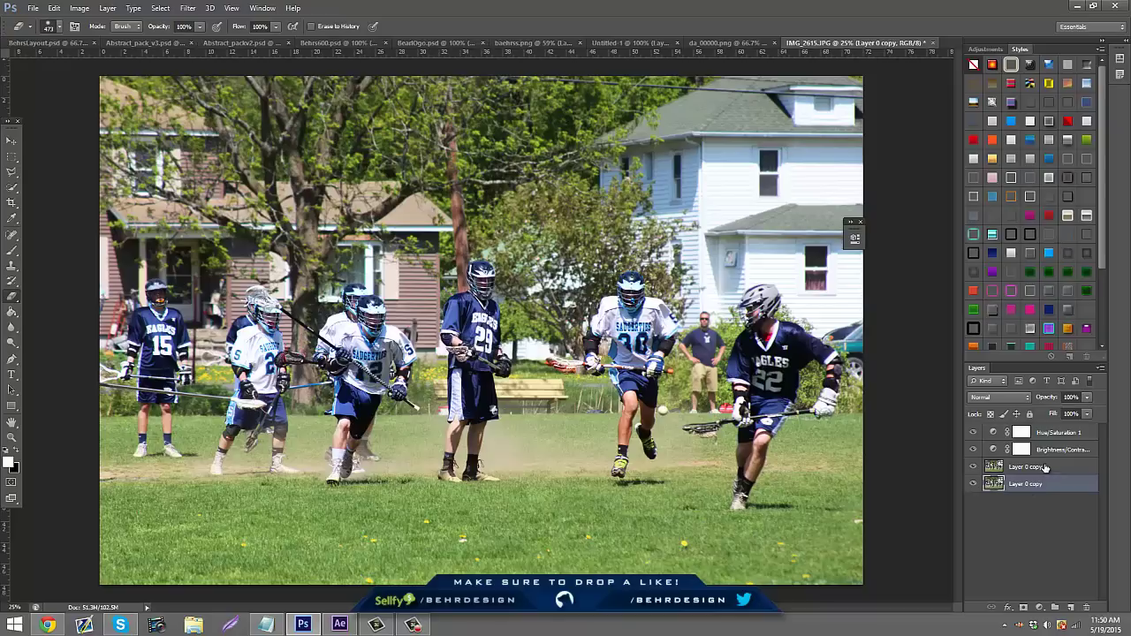
click(186, 8)
mouse_move(233, 170)
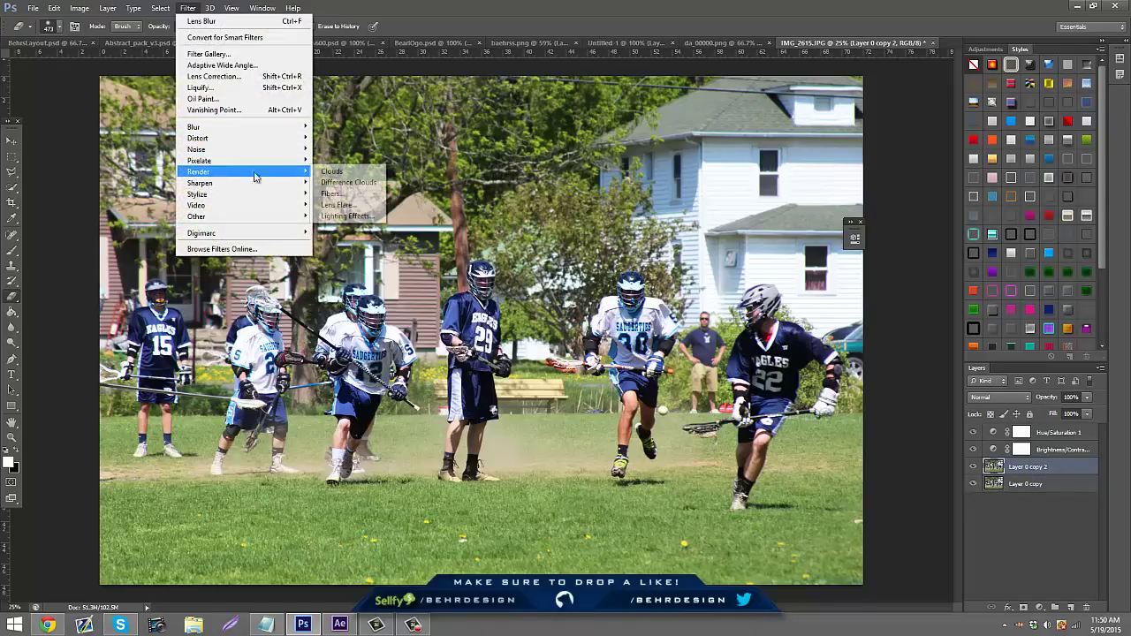
click(338, 205)
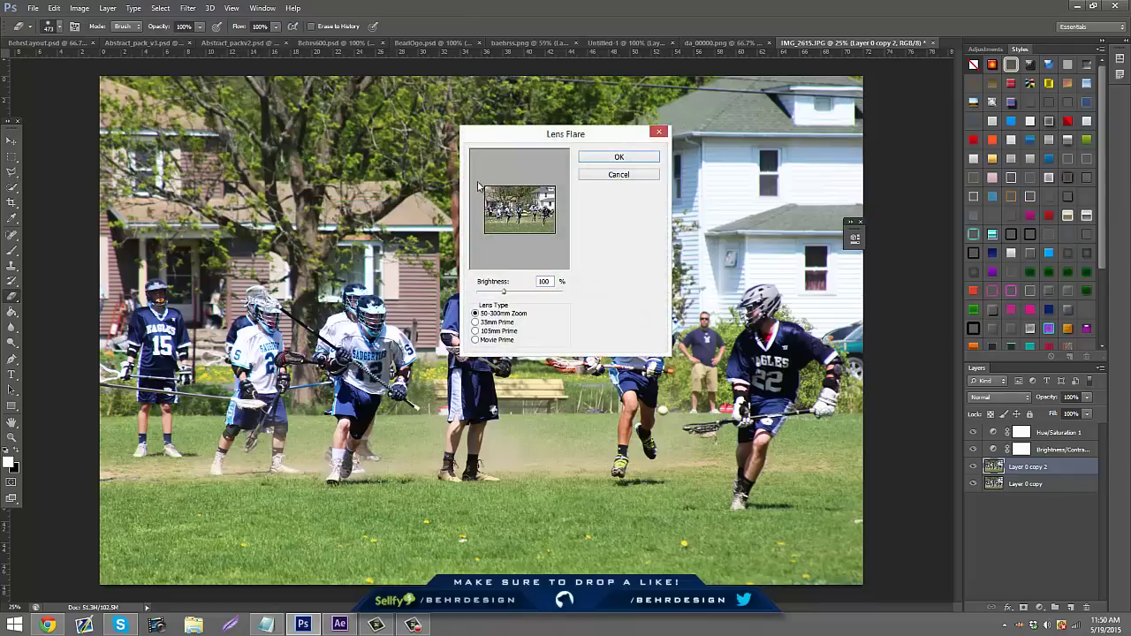
click(594, 156)
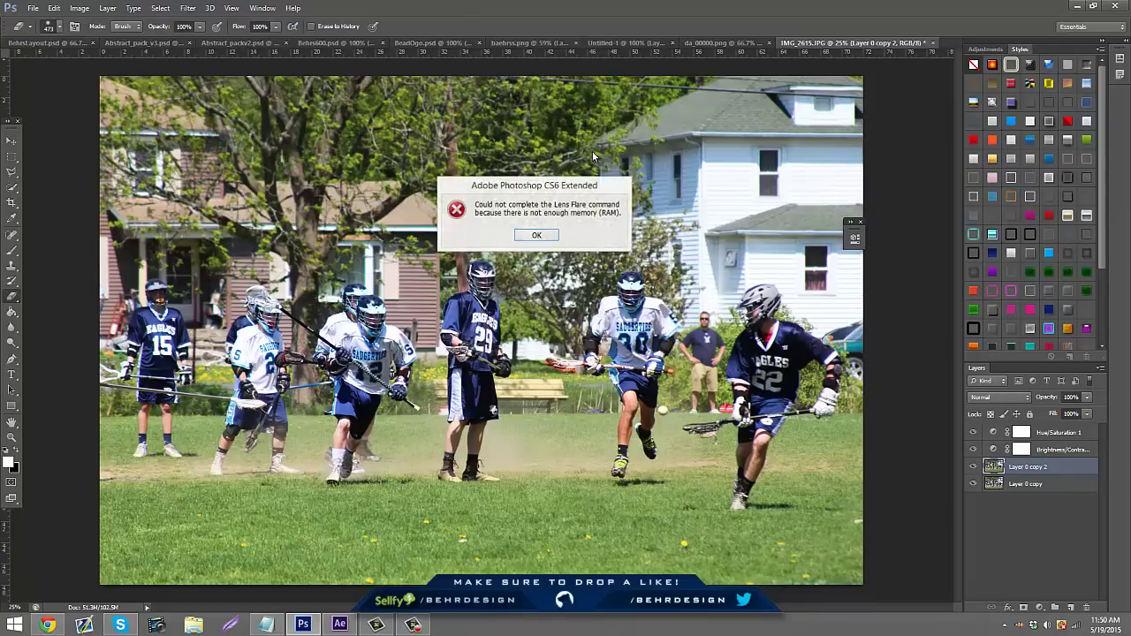
click(535, 237)
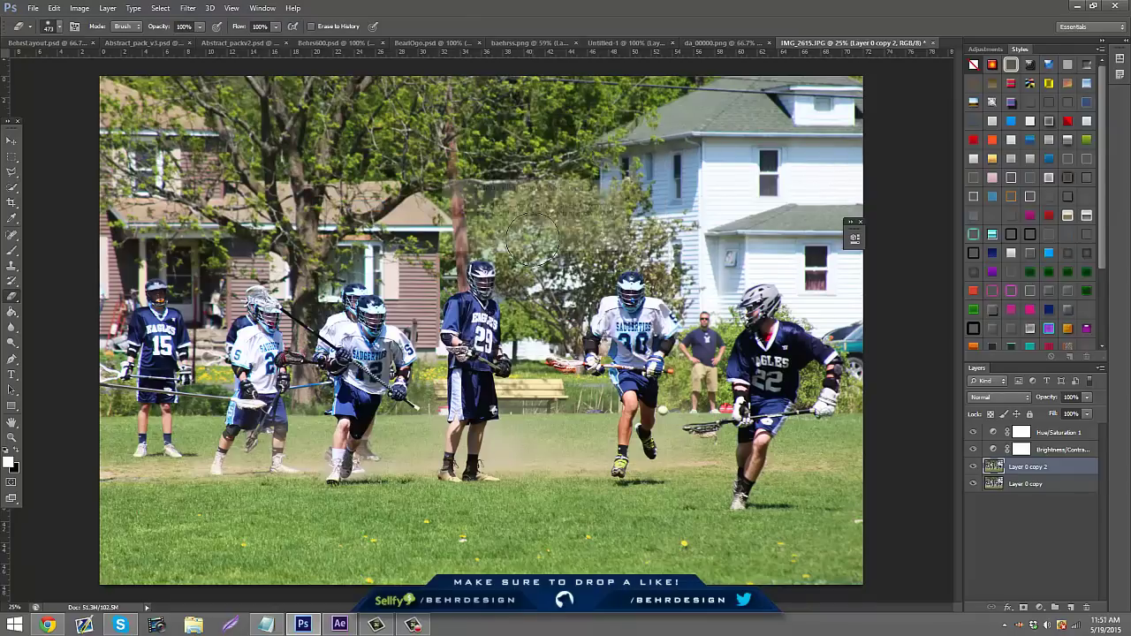
click(339, 625)
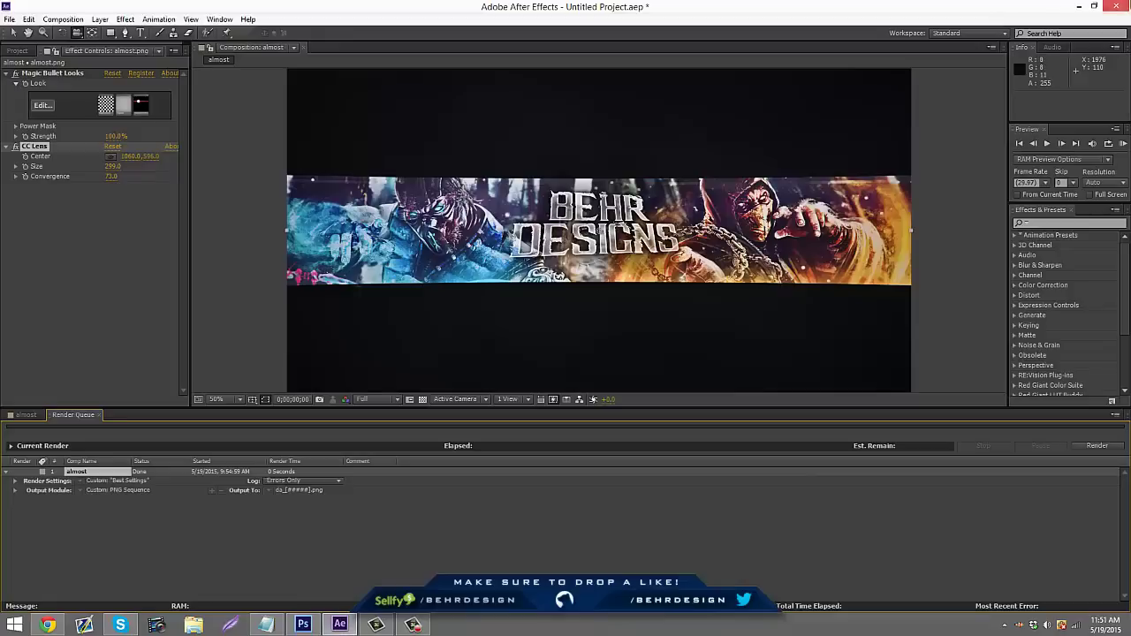
click(581, 324)
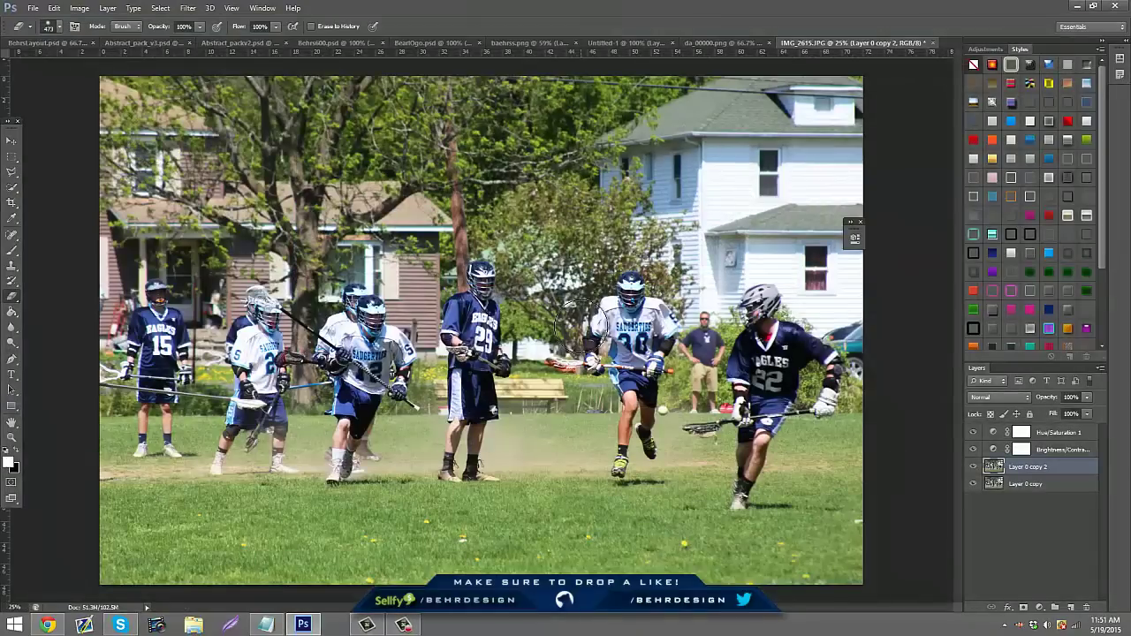
click(189, 9)
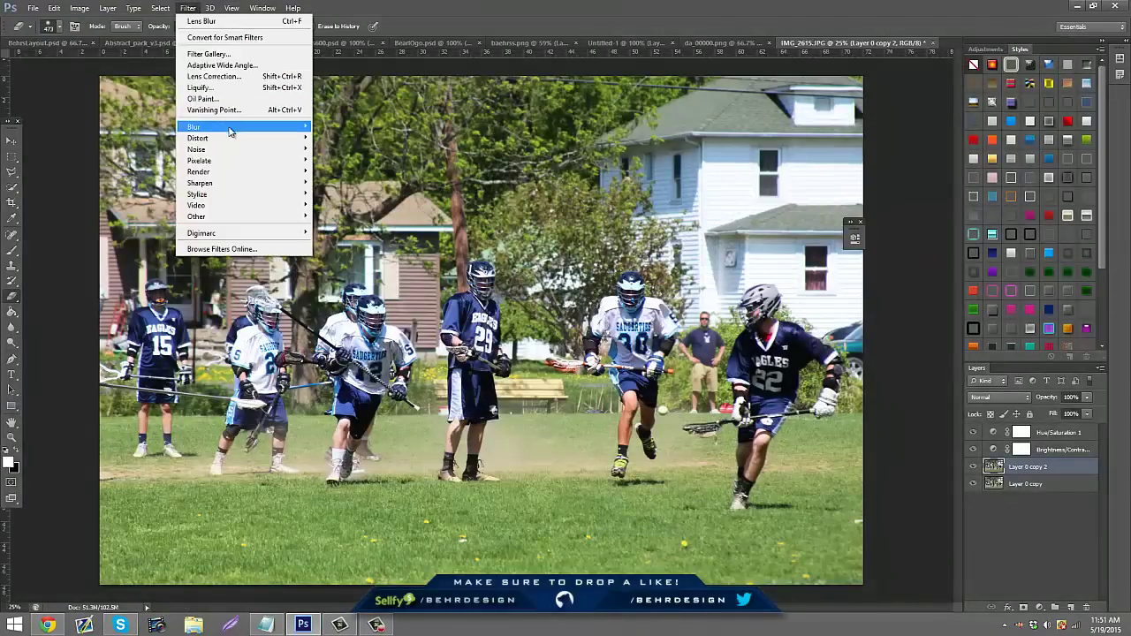
mouse_move(256, 172)
click(346, 208)
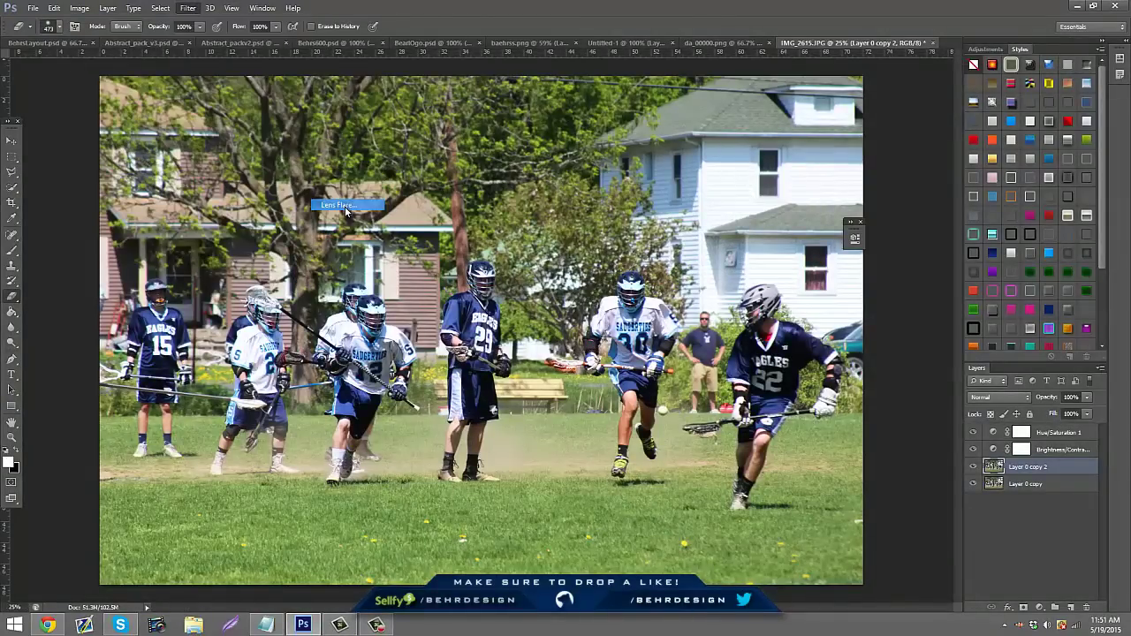
click(636, 155)
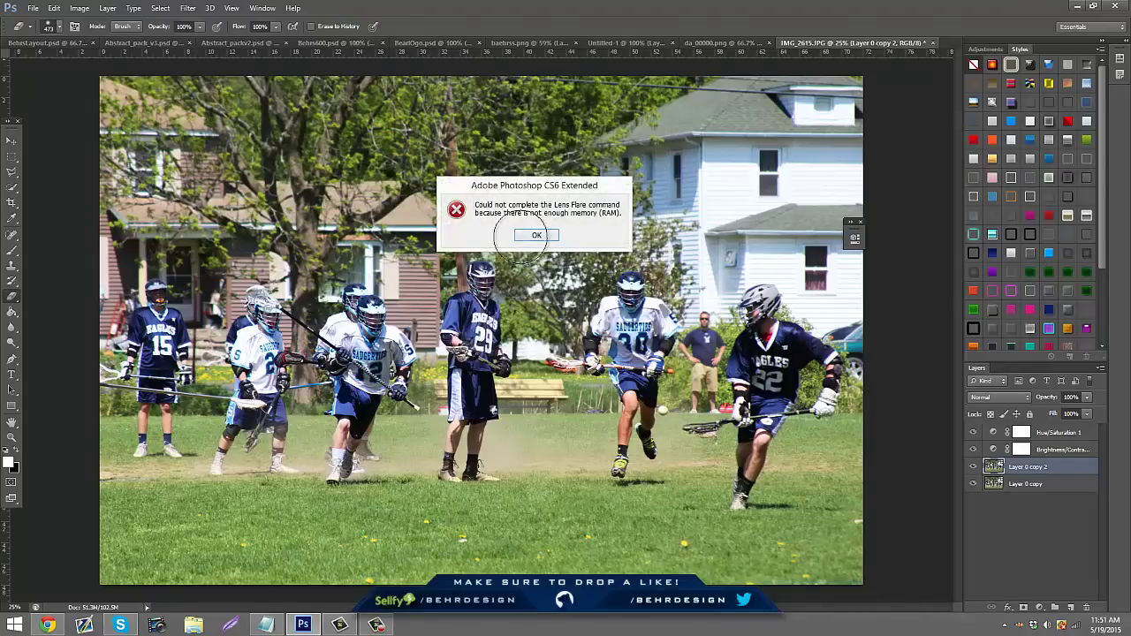
click(536, 235)
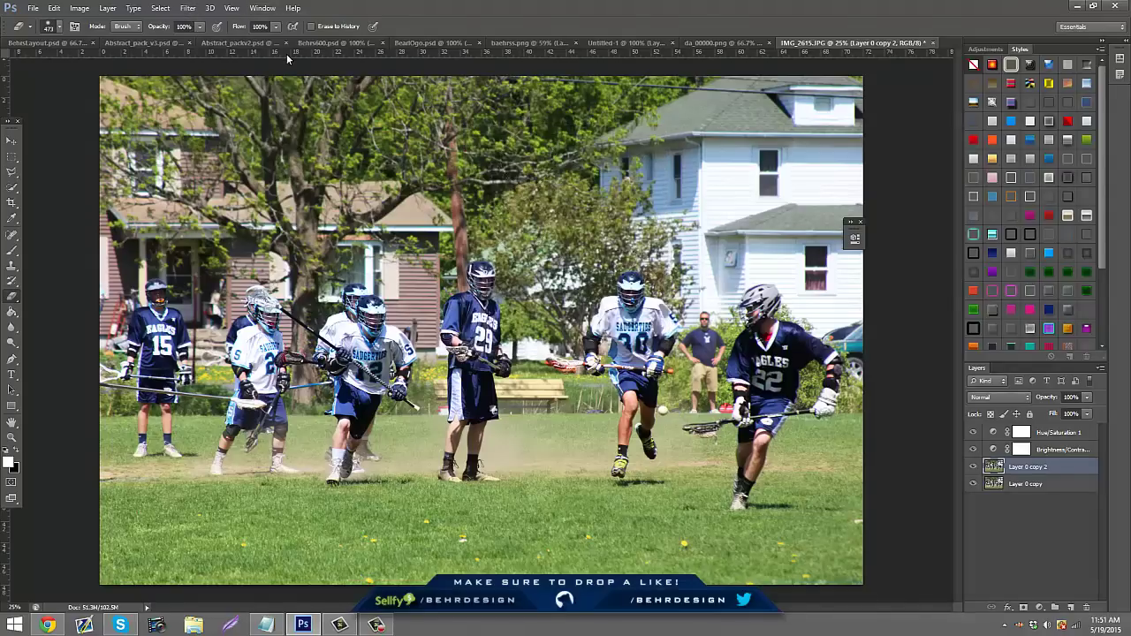
click(336, 44)
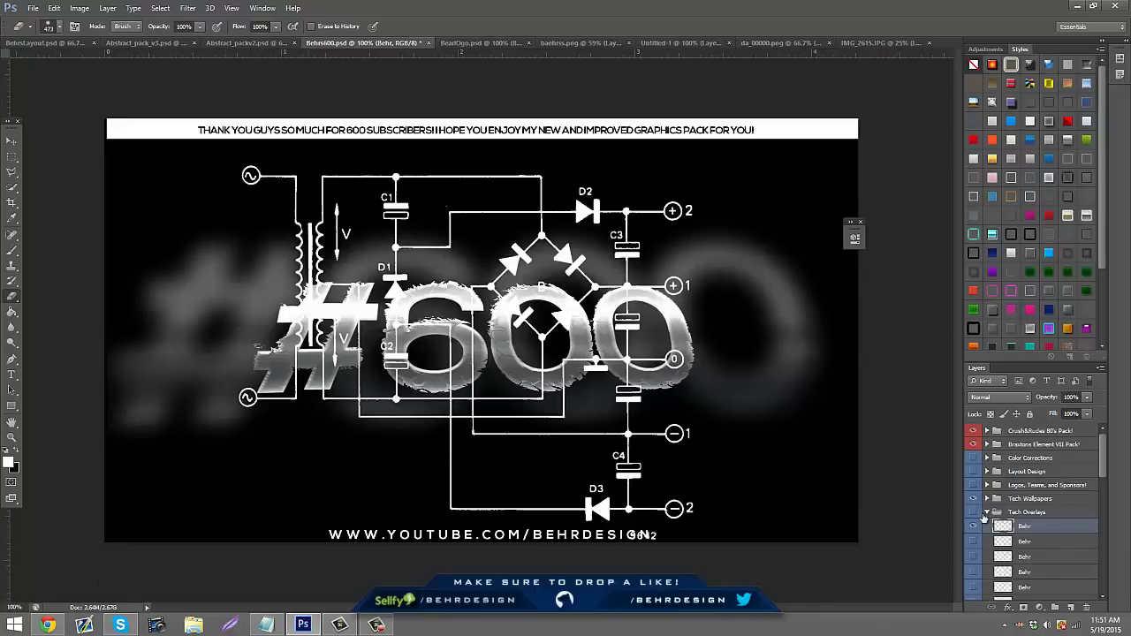
click(987, 513)
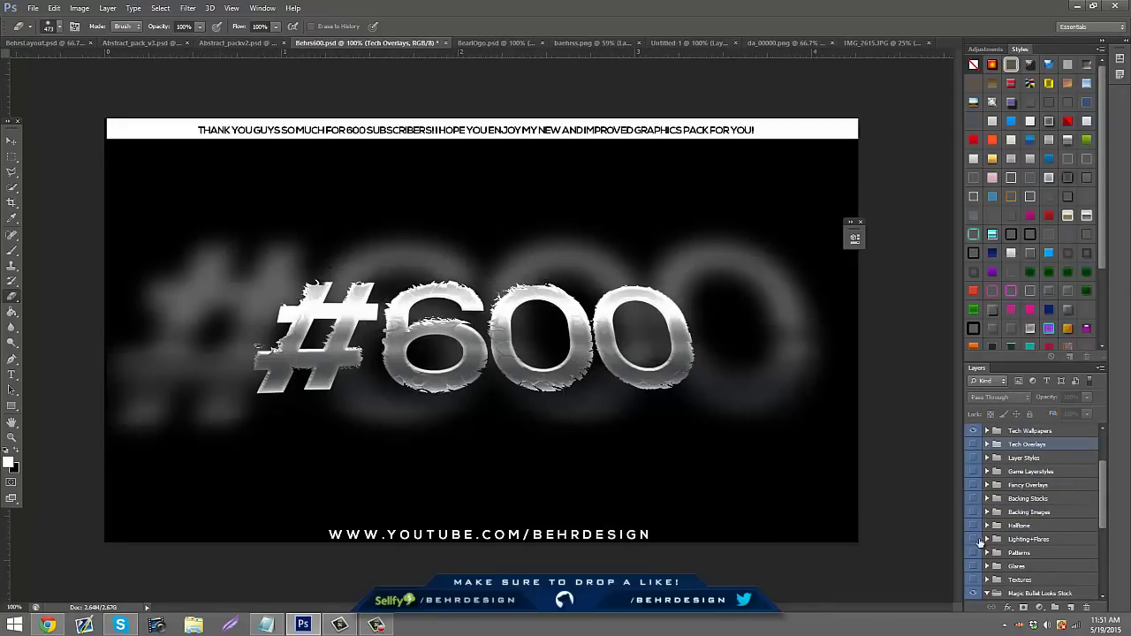
click(987, 539)
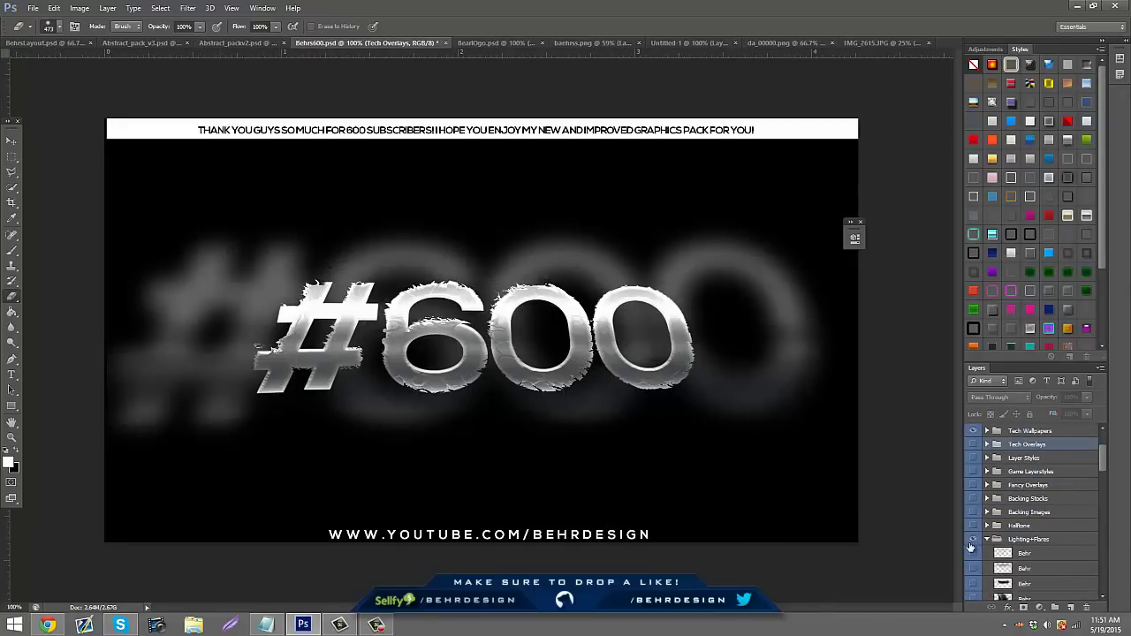
scroll(1017, 513, down, 3)
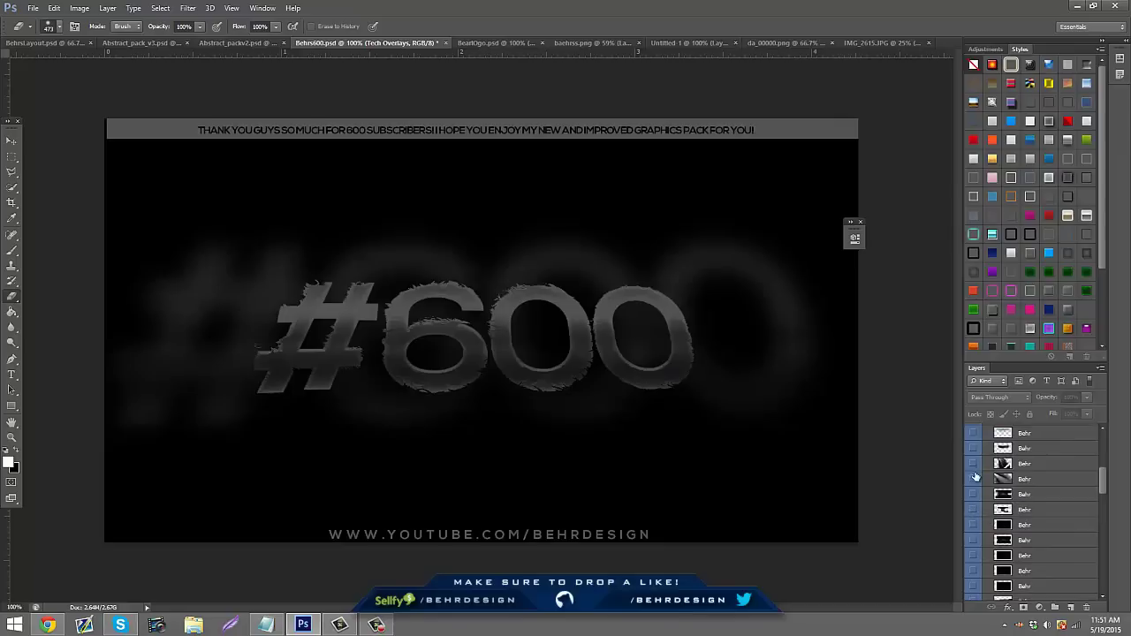
click(974, 525)
scroll(973, 525, down, 5)
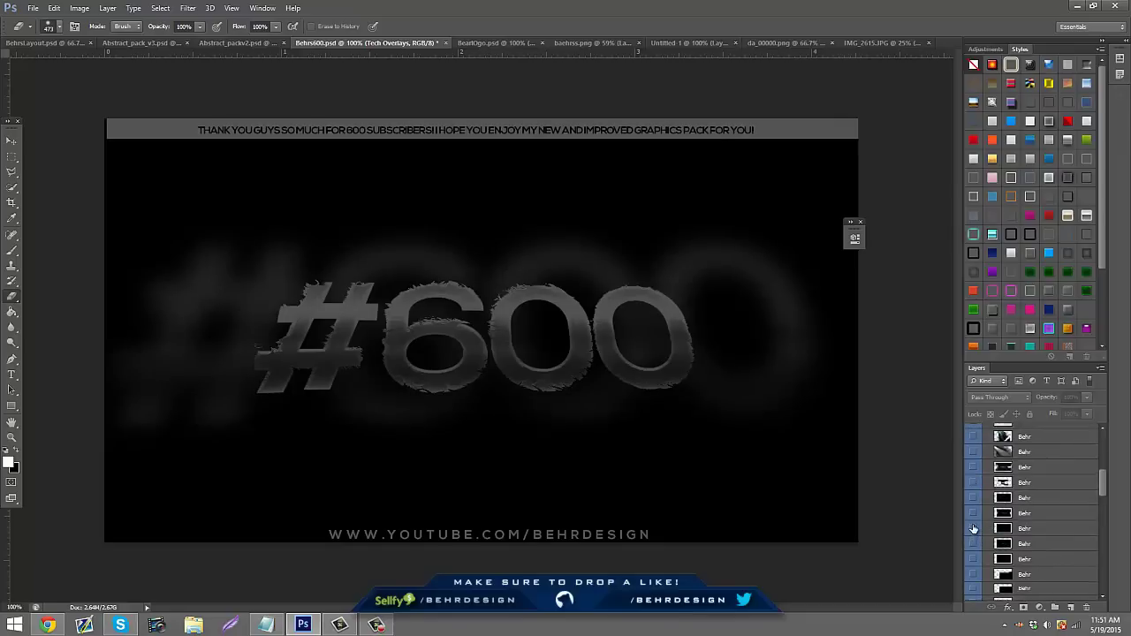
click(974, 555)
click(1038, 544)
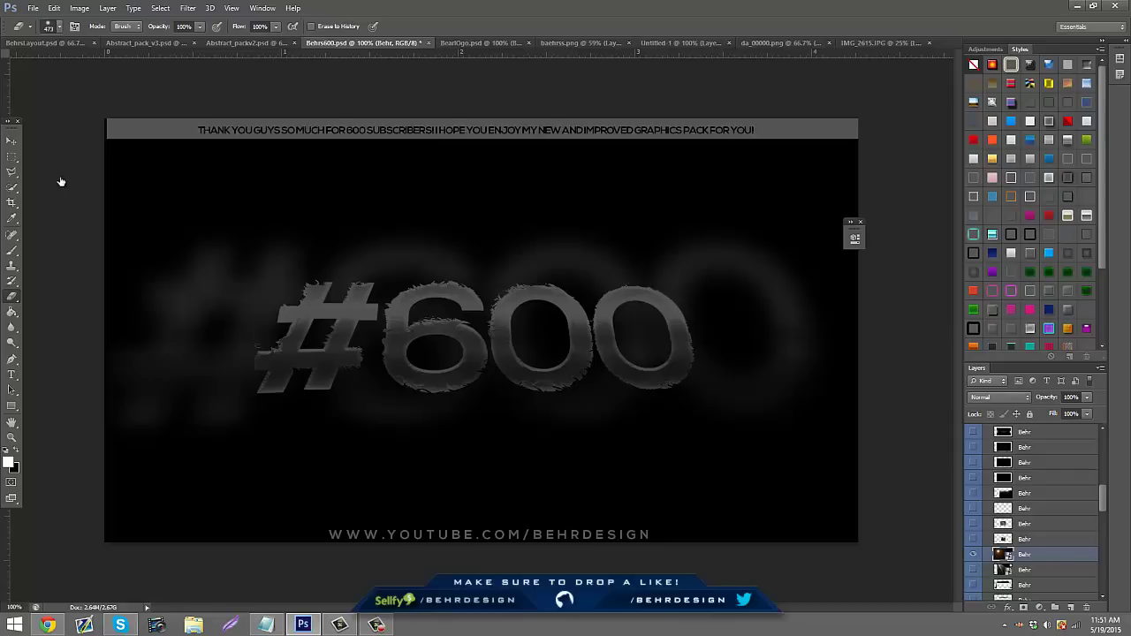
click(10, 141)
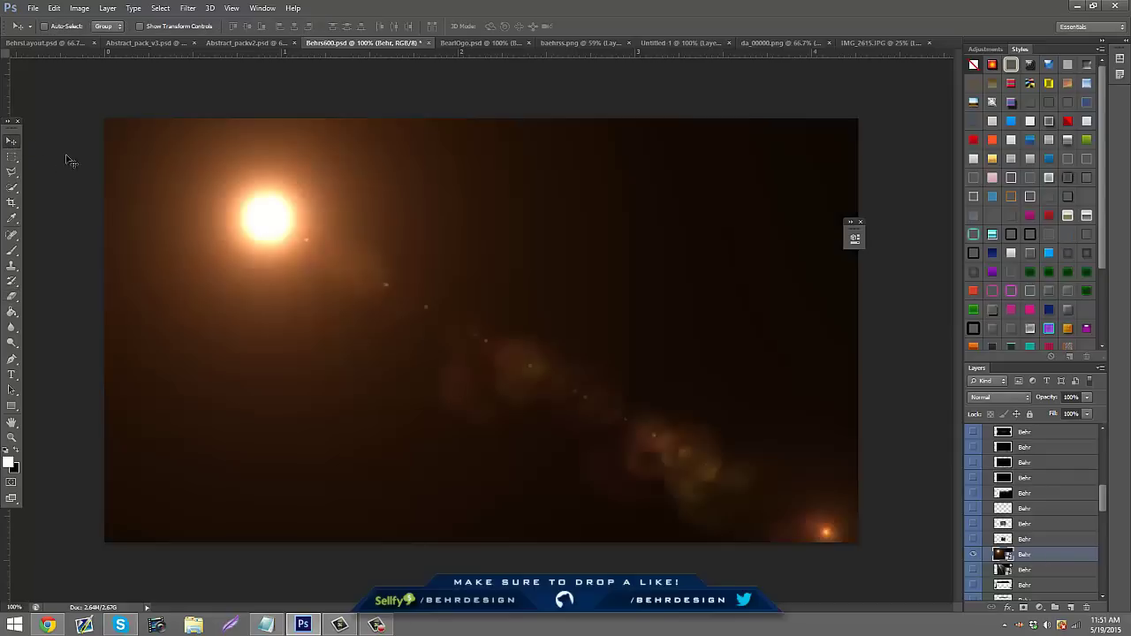
drag(189, 212, 448, 187)
drag(526, 292, 337, 248)
drag(992, 466, 1089, 610)
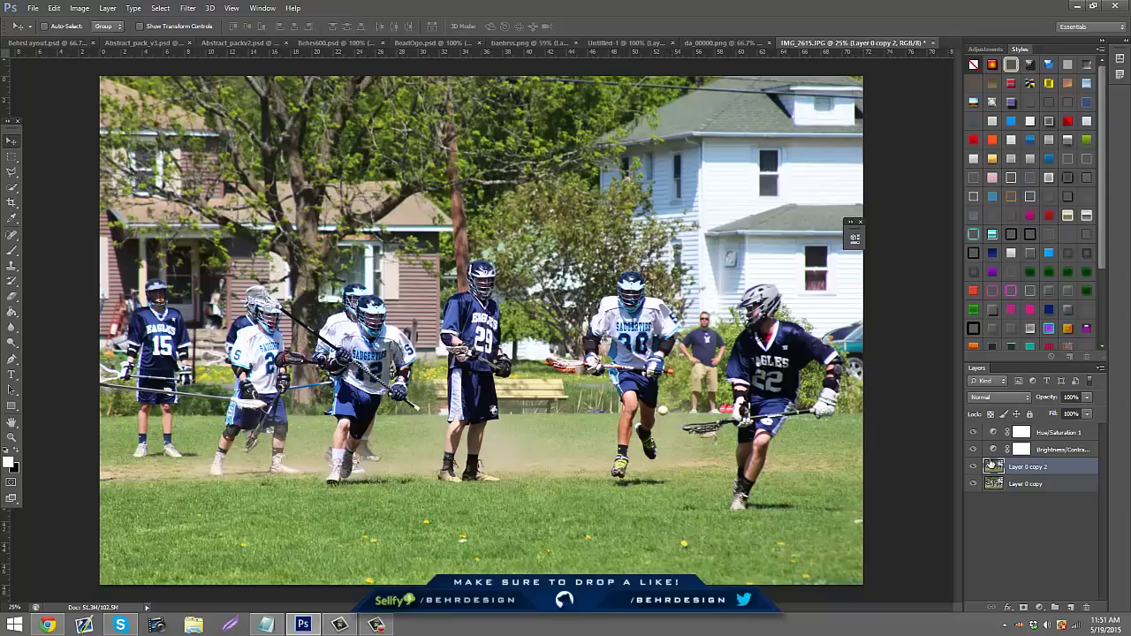
Compare before and after, then set Brightness/Contrast 1 opacity to 87%
mouse_move(973, 466)
mouse_down()
mouse_move(977, 436)
mouse_move(975, 467)
mouse_up()
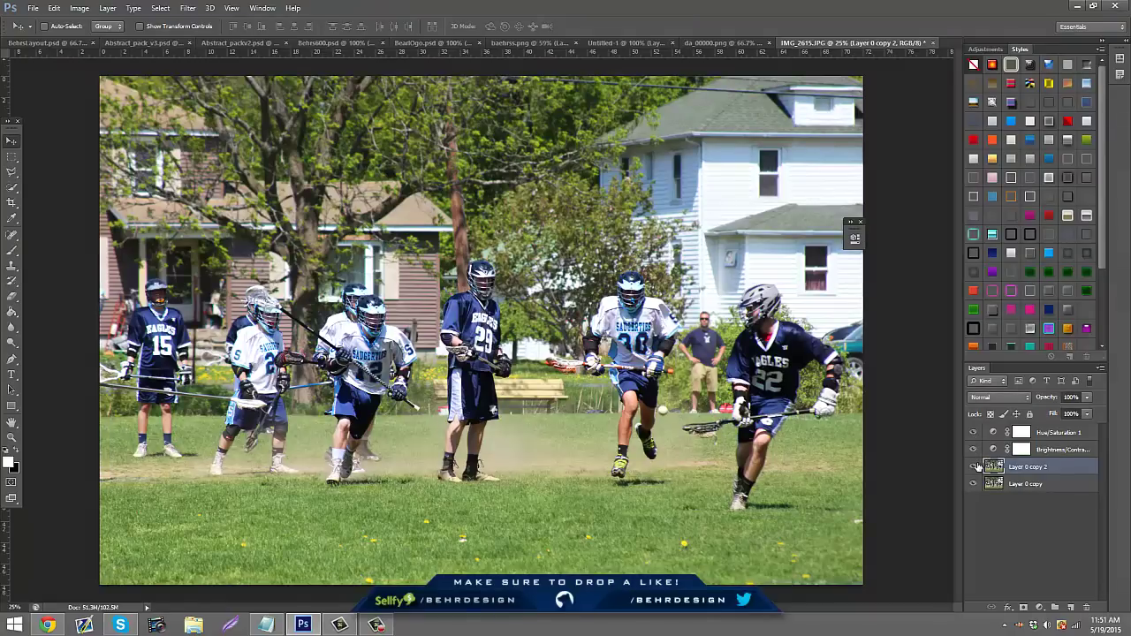
click(1041, 449)
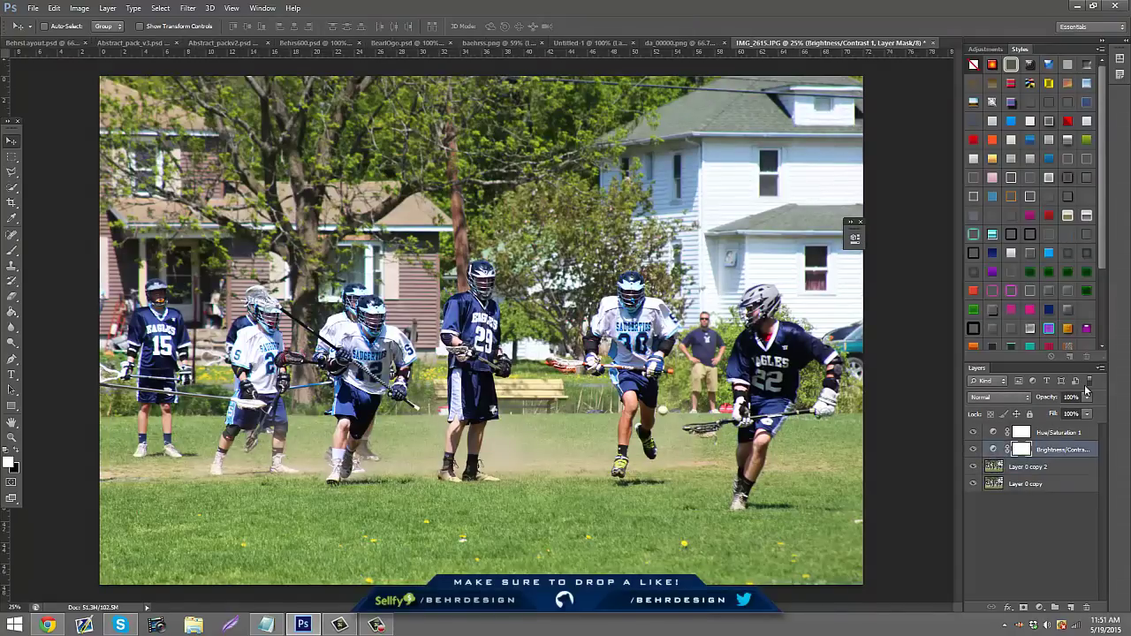
drag(1087, 398, 1080, 416)
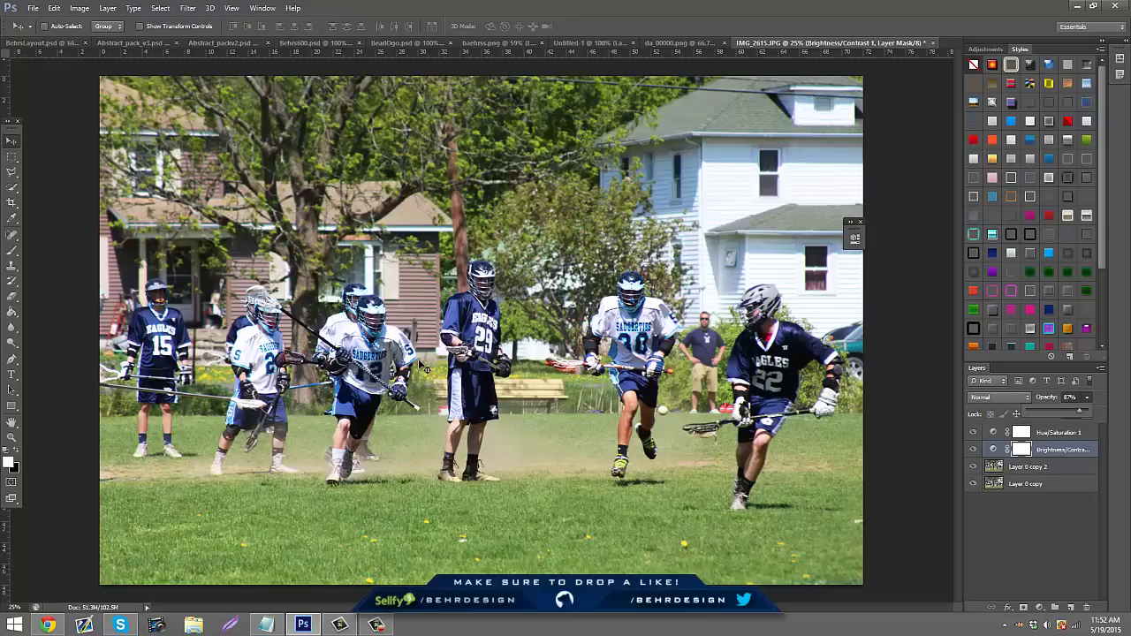
click(378, 625)
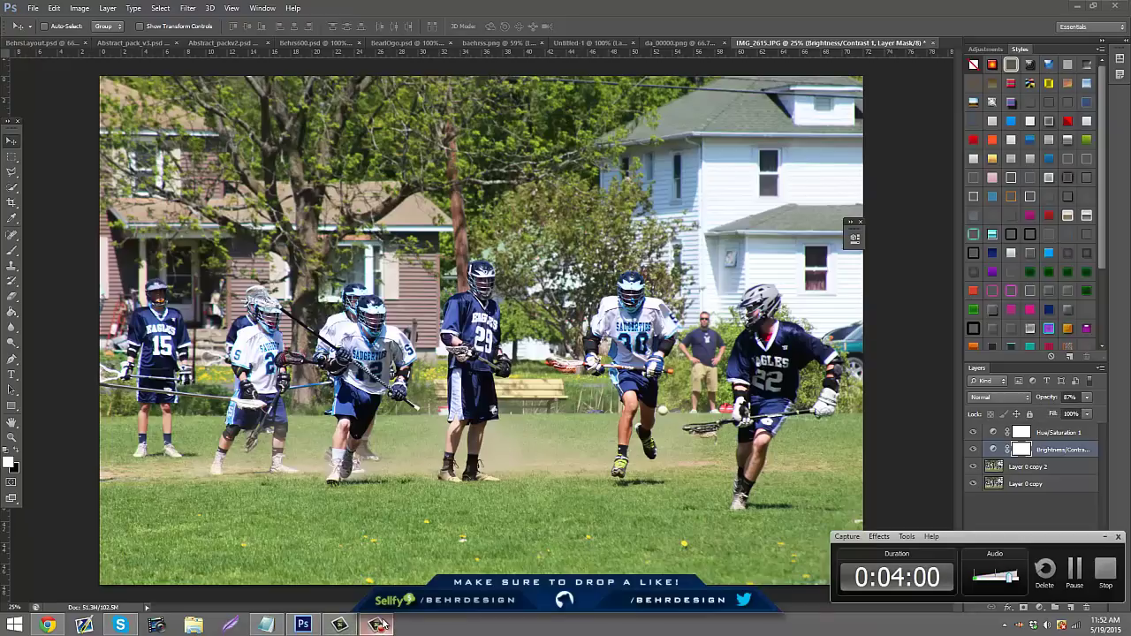